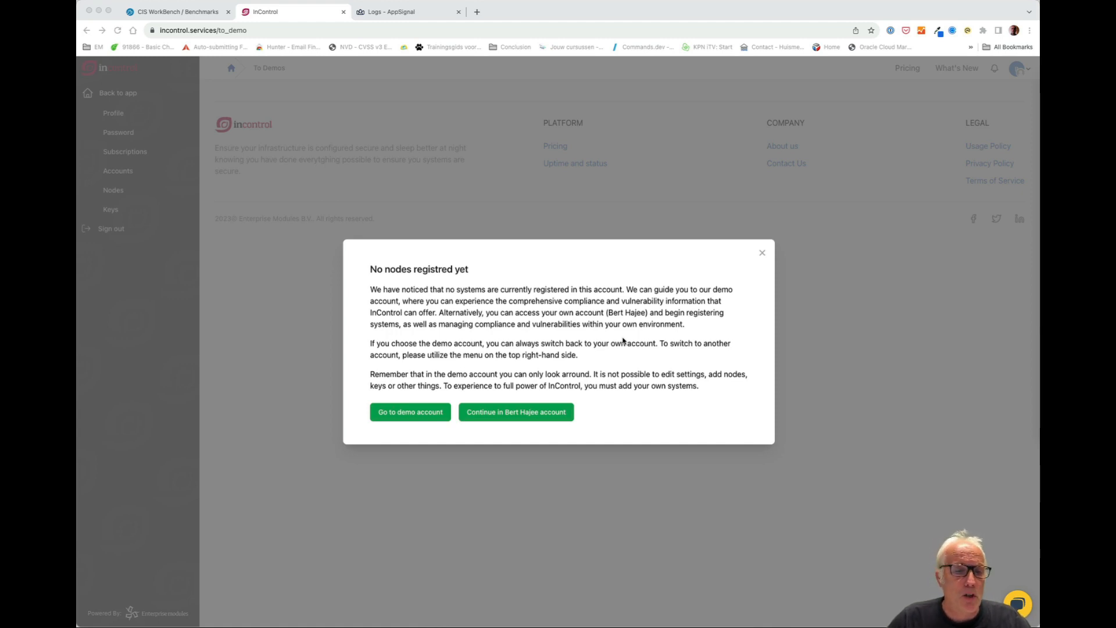
# Continue in the personal account instead of the demo account.
pyautogui.click(546, 434)
pyautogui.click(530, 414)
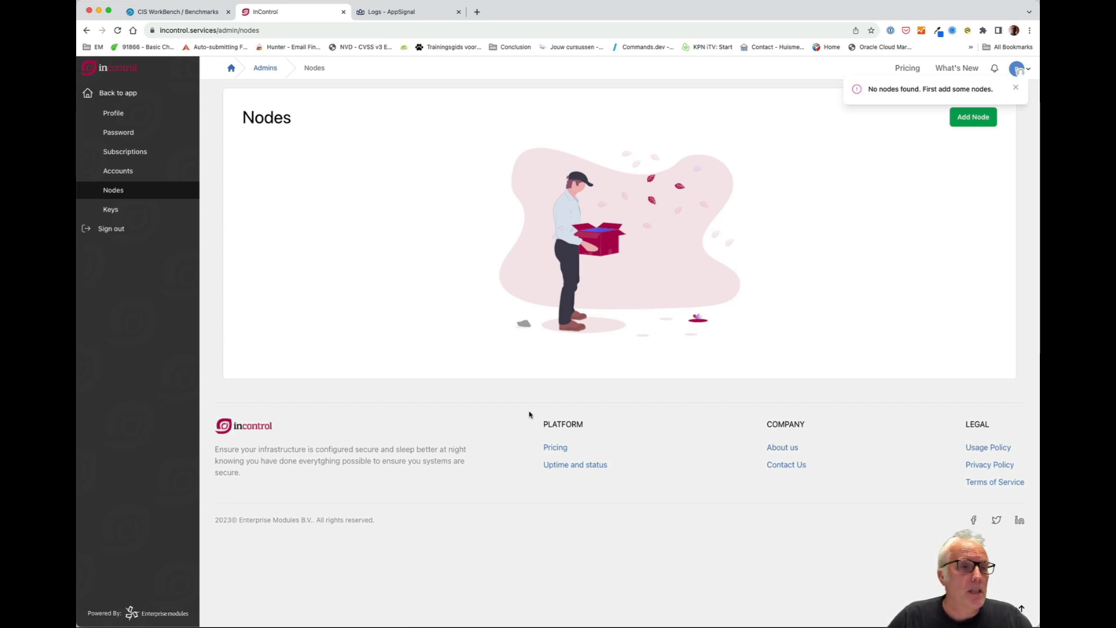
# Examine the sections and individual checks listed in the CIS Red Hat Enterprise Linux 8 Benchmark v2.0.0 in CIS WorkBench.
pyautogui.click(184, 12)
pyautogui.scroll(10, 221, 250)
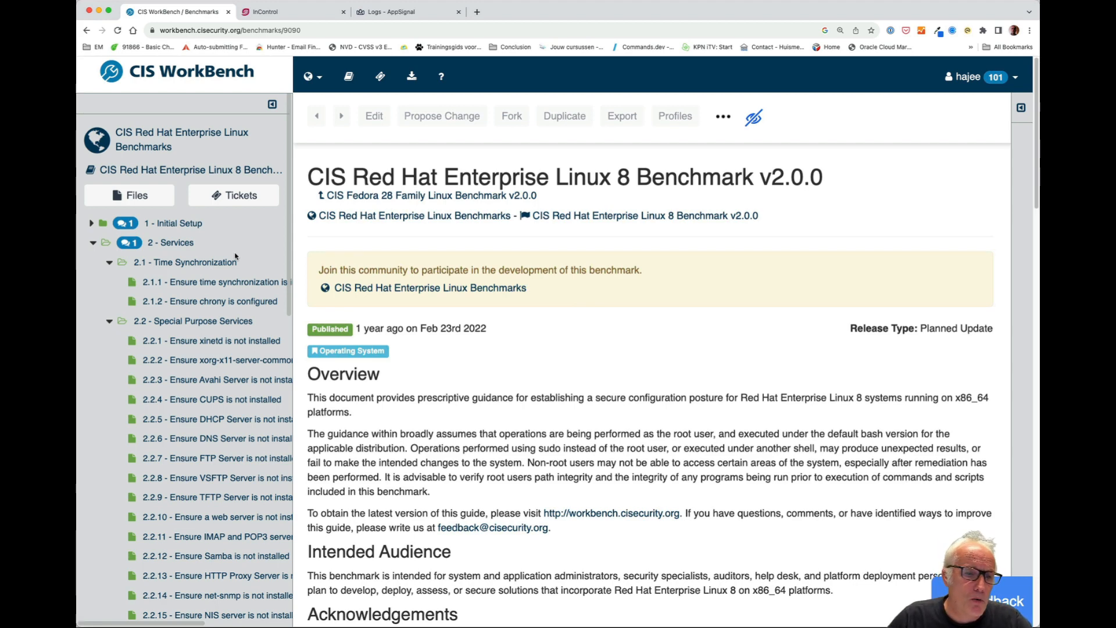
pyautogui.scroll(-2, 204, 311)
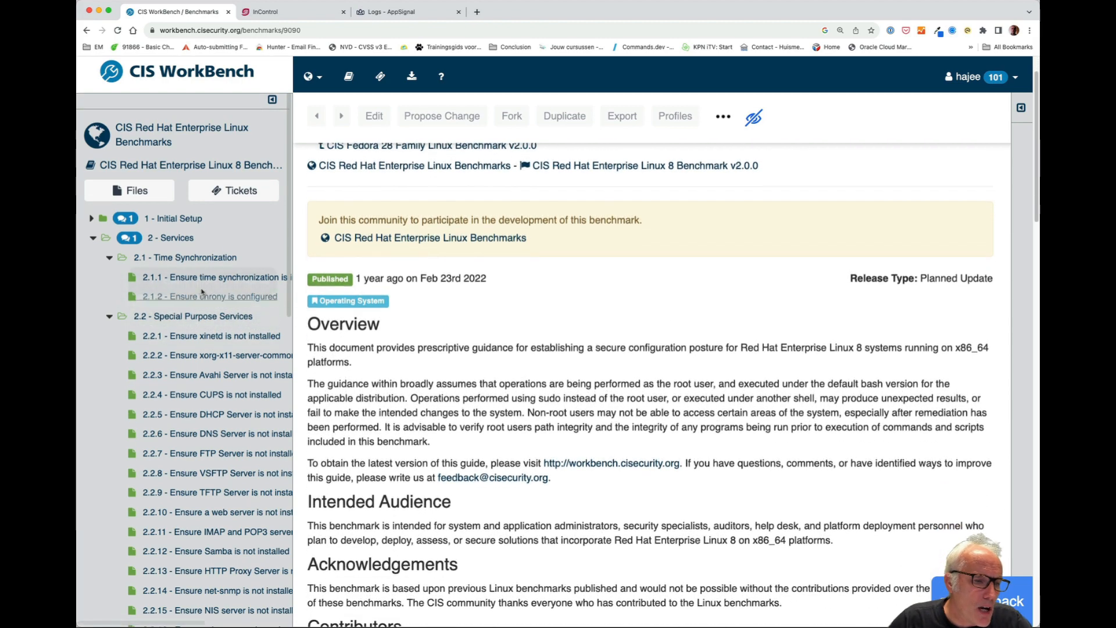
pyautogui.moveTo(182, 355); pyautogui.dragTo(127, 371)
pyautogui.scroll(-5, 128, 372)
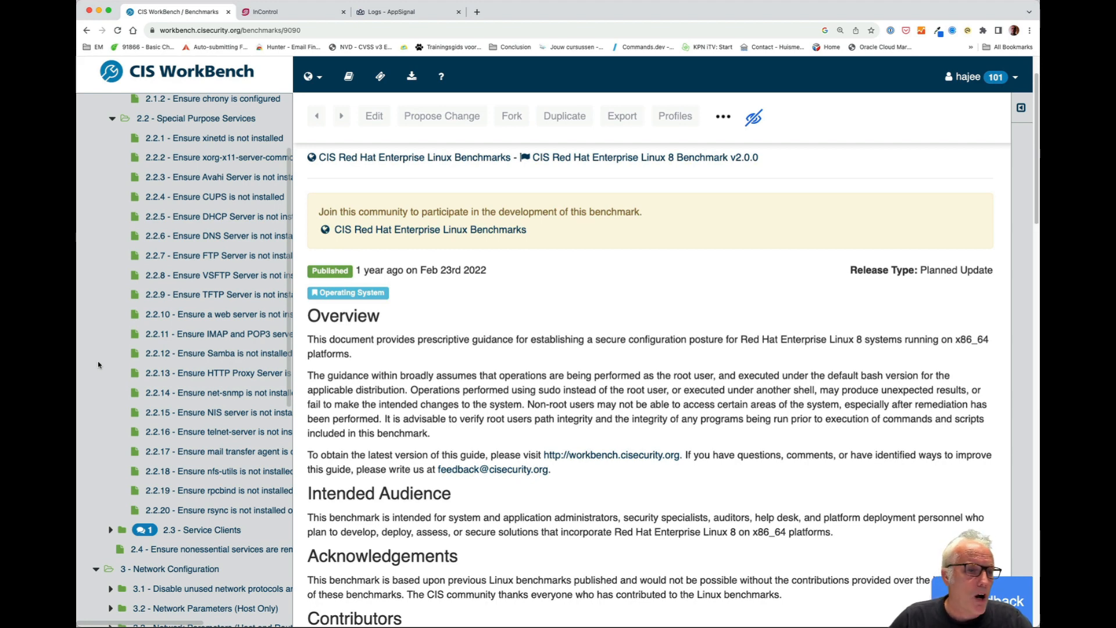
pyautogui.scroll(5, 98, 365)
pyautogui.scroll(-8, 97, 364)
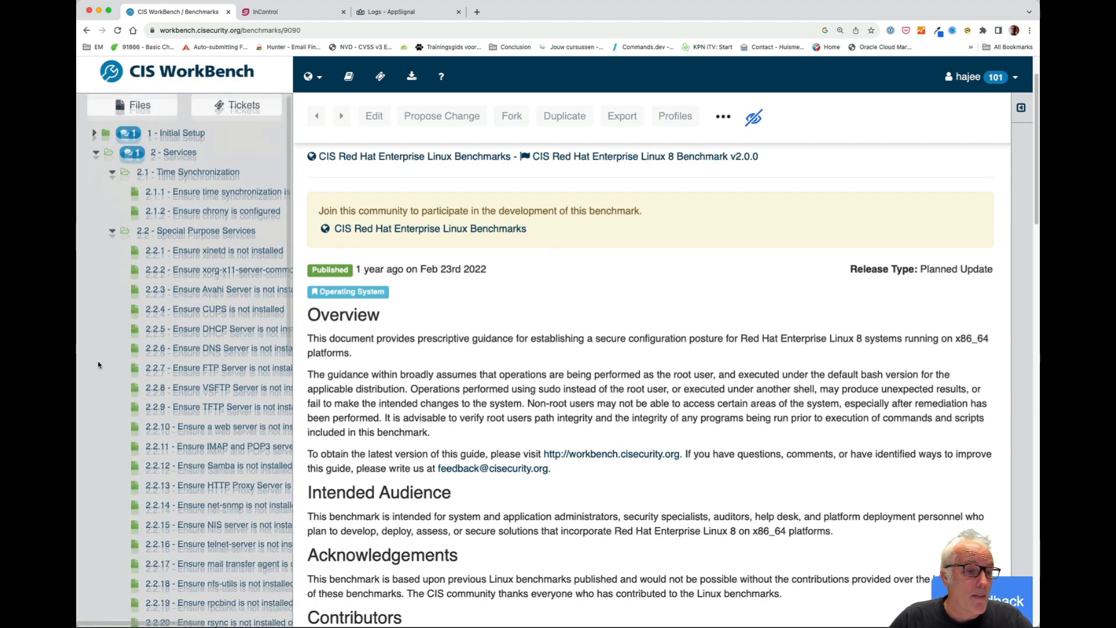
pyautogui.scroll(-10, 97, 364)
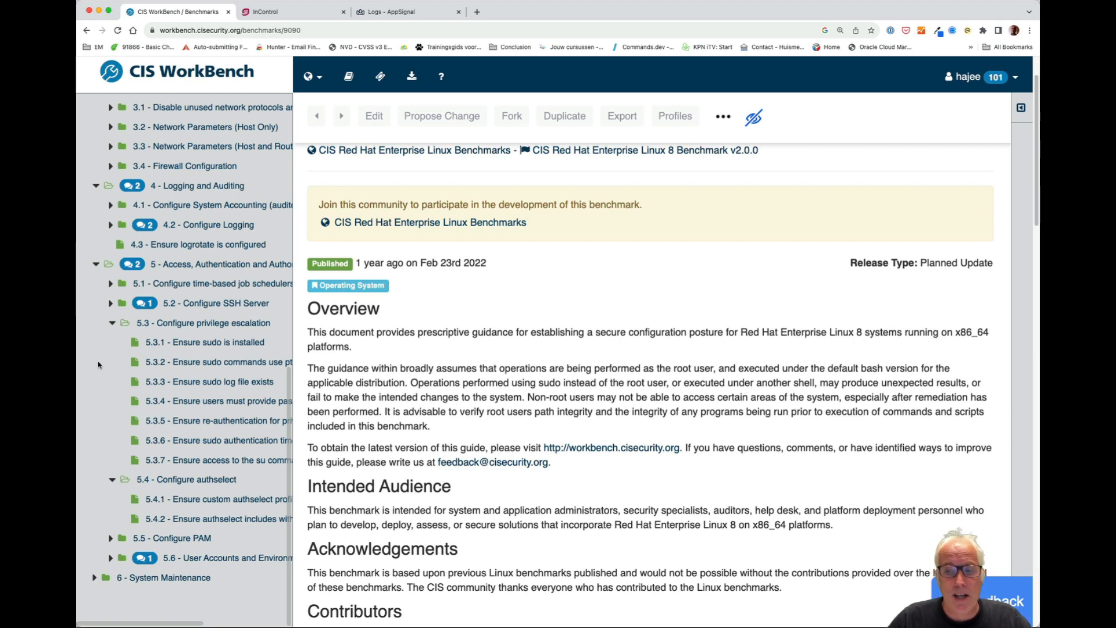
# In InControl, create an SSH key named demo with the private key pasted in, and dismiss the notification.
pyautogui.click(312, 18)
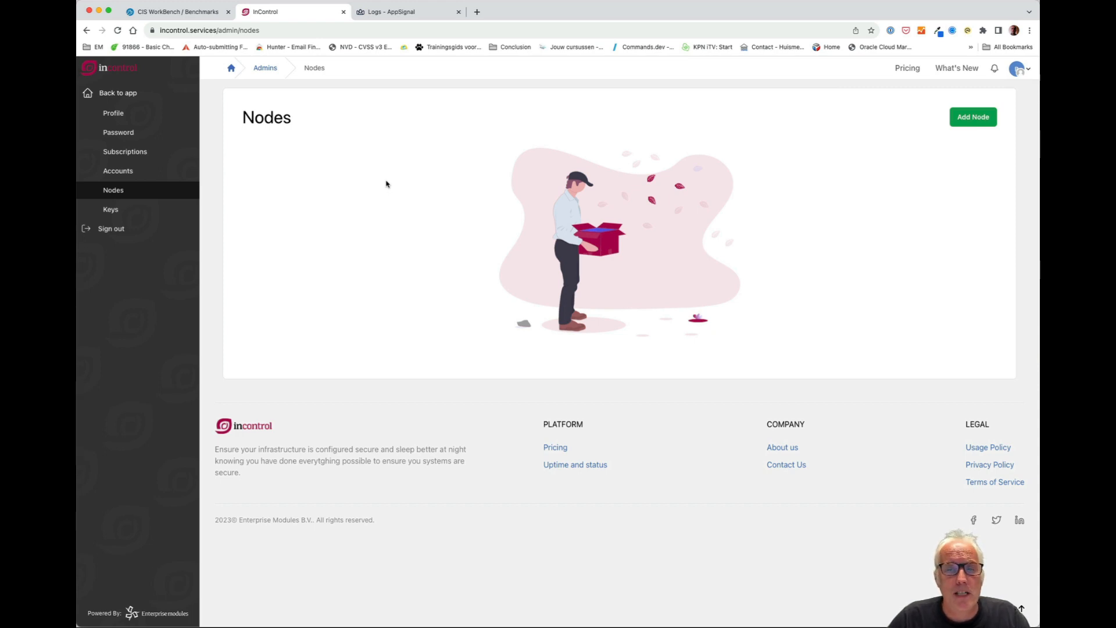
pyautogui.click(1017, 70)
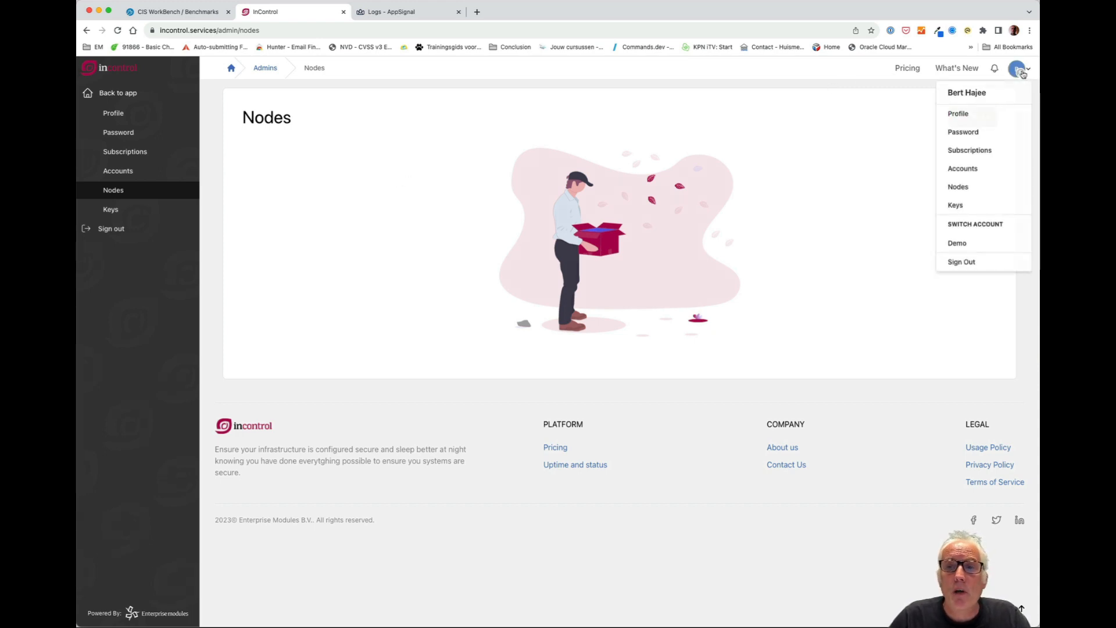
pyautogui.click(956, 204)
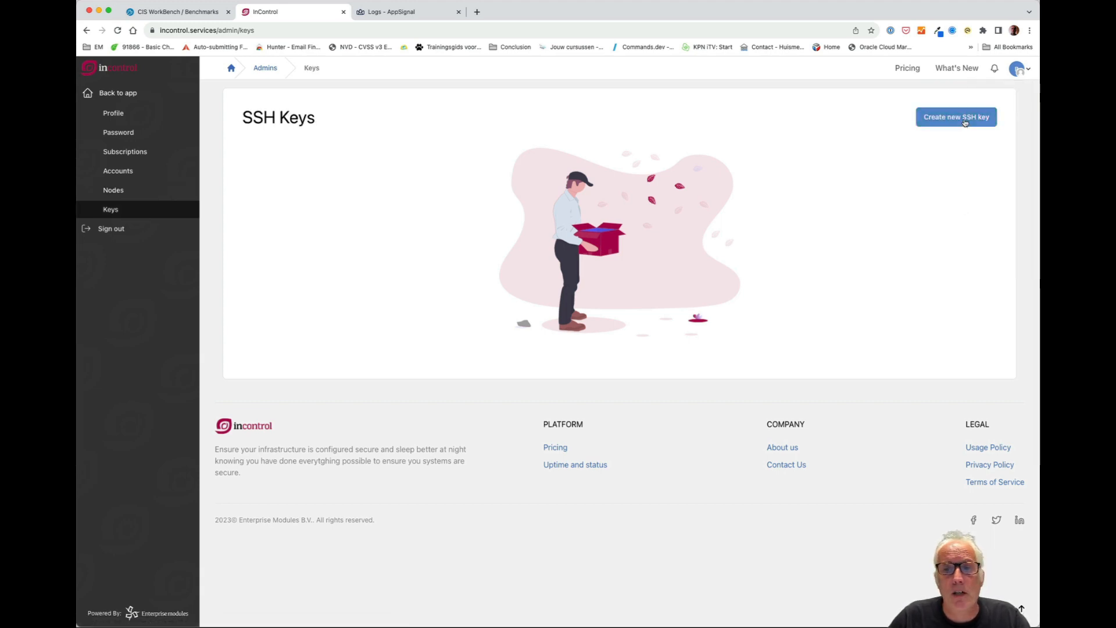
pyautogui.click(959, 117)
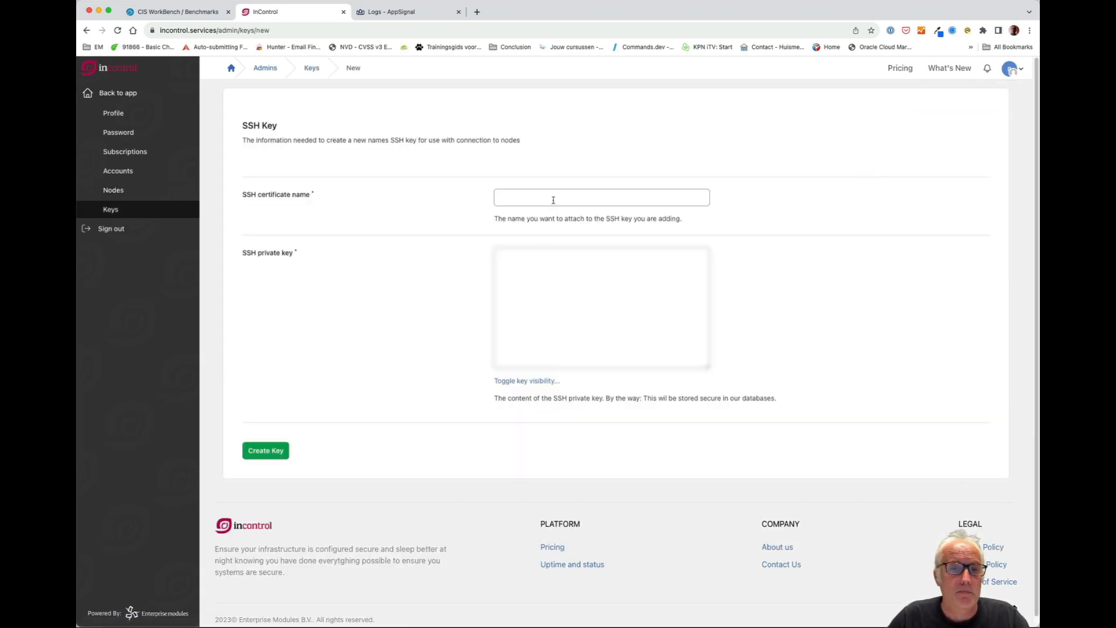
pyautogui.click(553, 196)
pyautogui.write('demo')
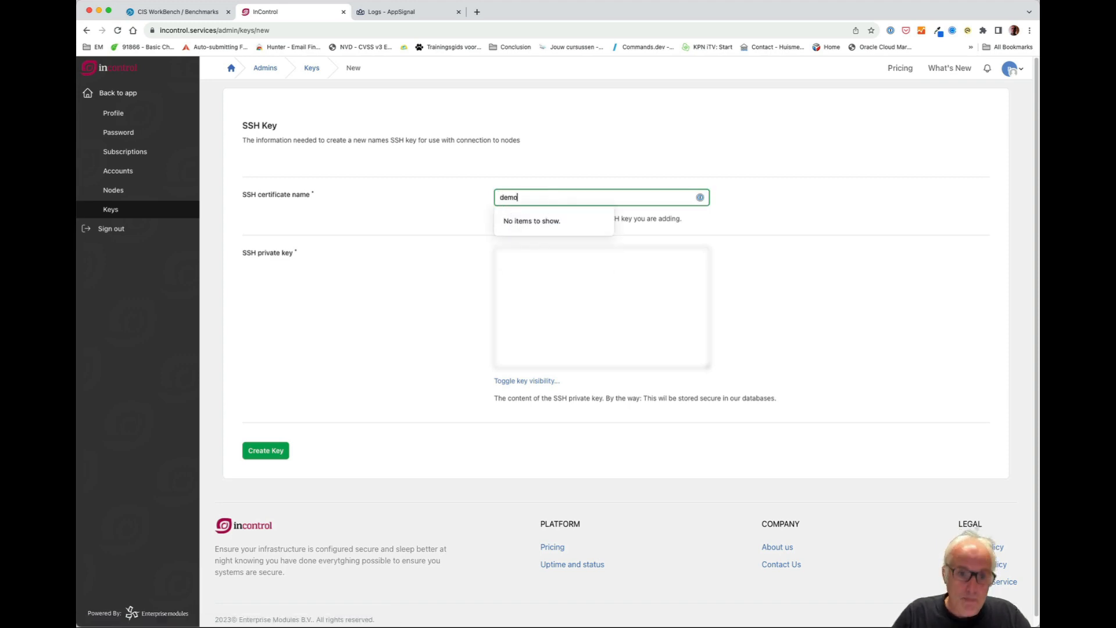
pyautogui.press('Tab')
pyautogui.press('super+v')
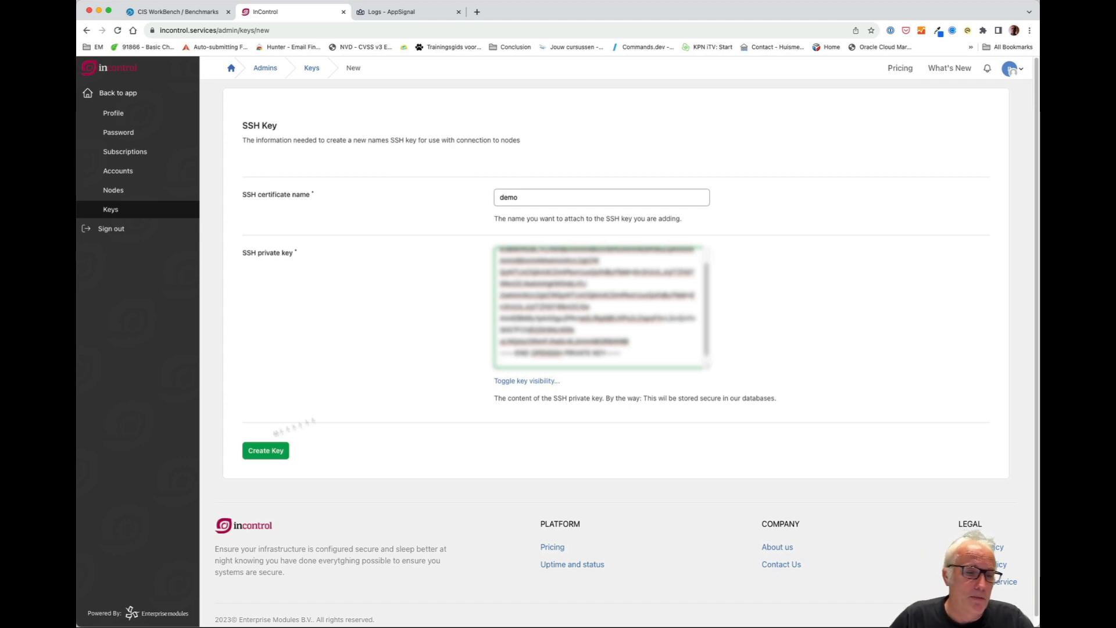
pyautogui.click(266, 451)
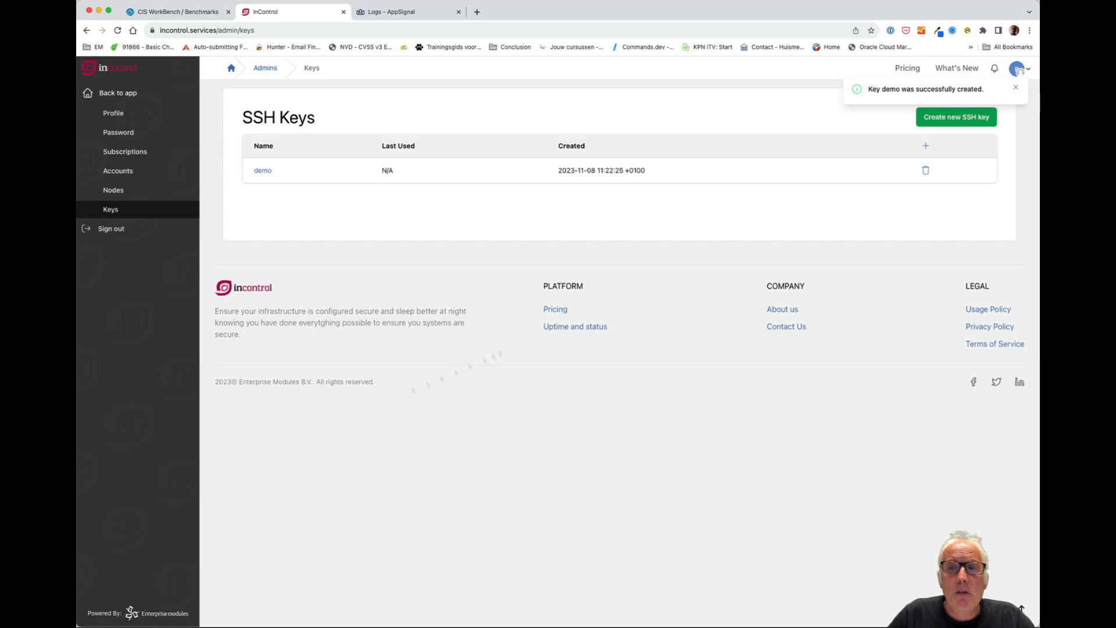
pyautogui.click(1015, 87)
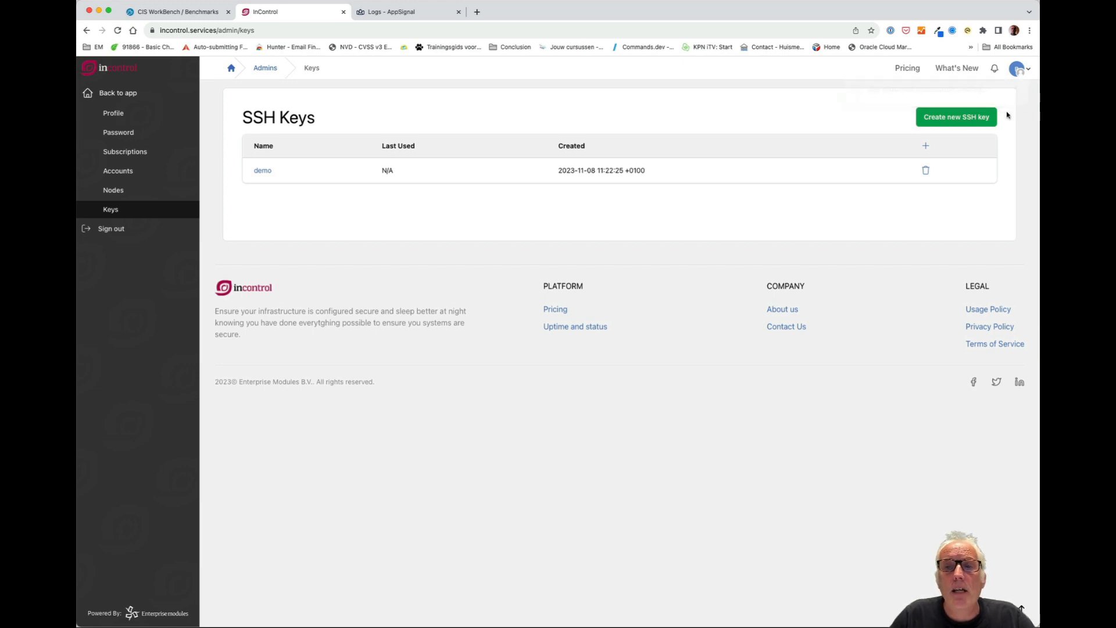
# Start adding a new node with the node name demo and the IP address 135.181.255.142.
pyautogui.click(1023, 71)
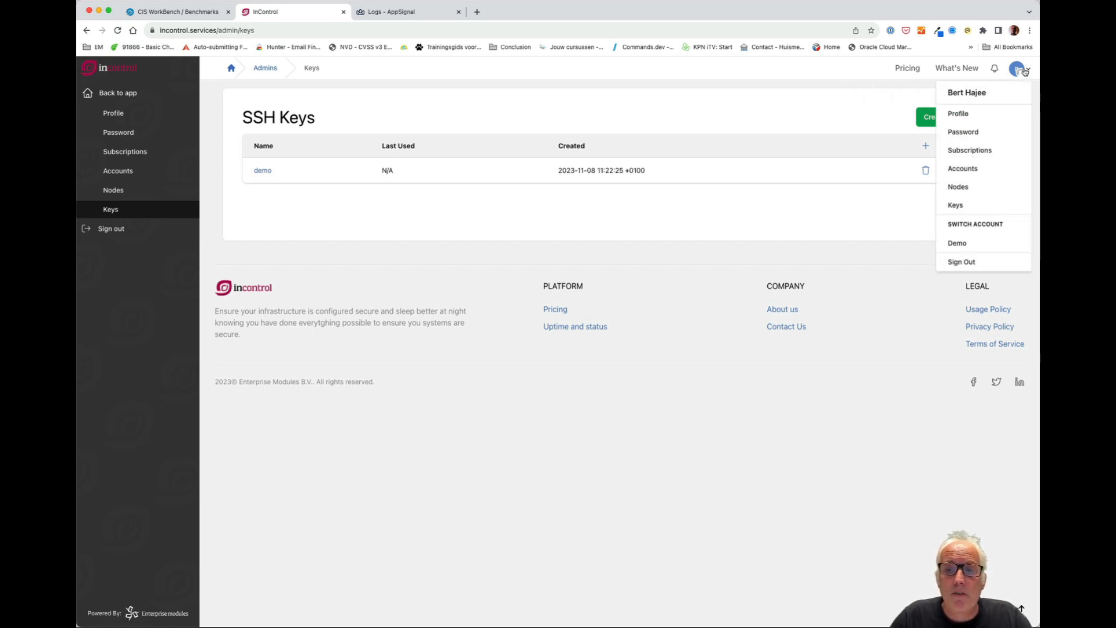
pyautogui.click(957, 186)
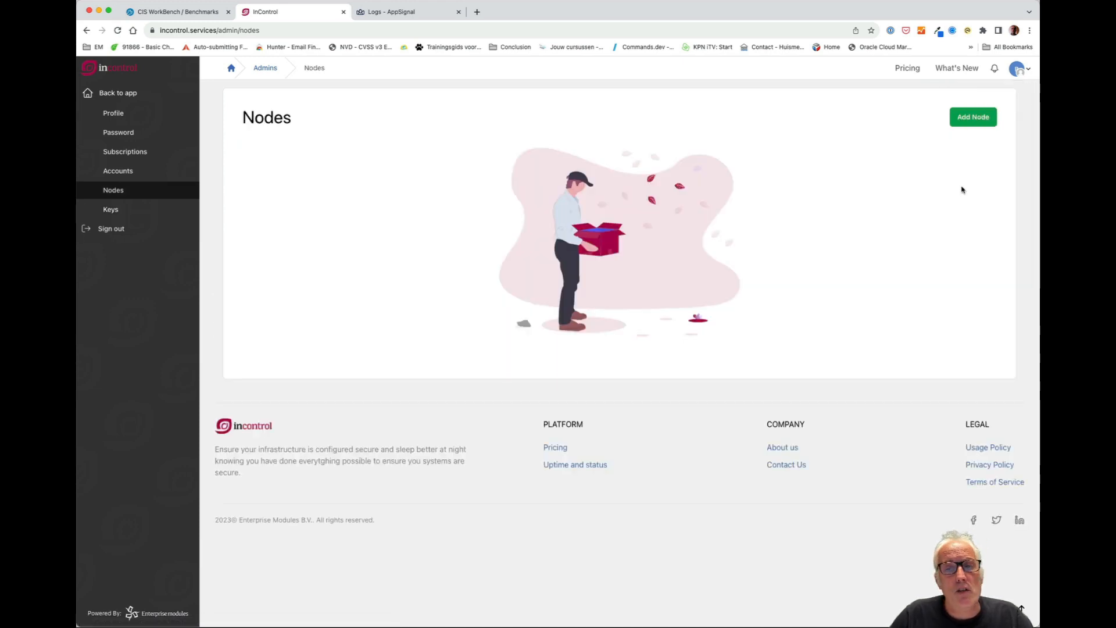
pyautogui.press('super+Tab')
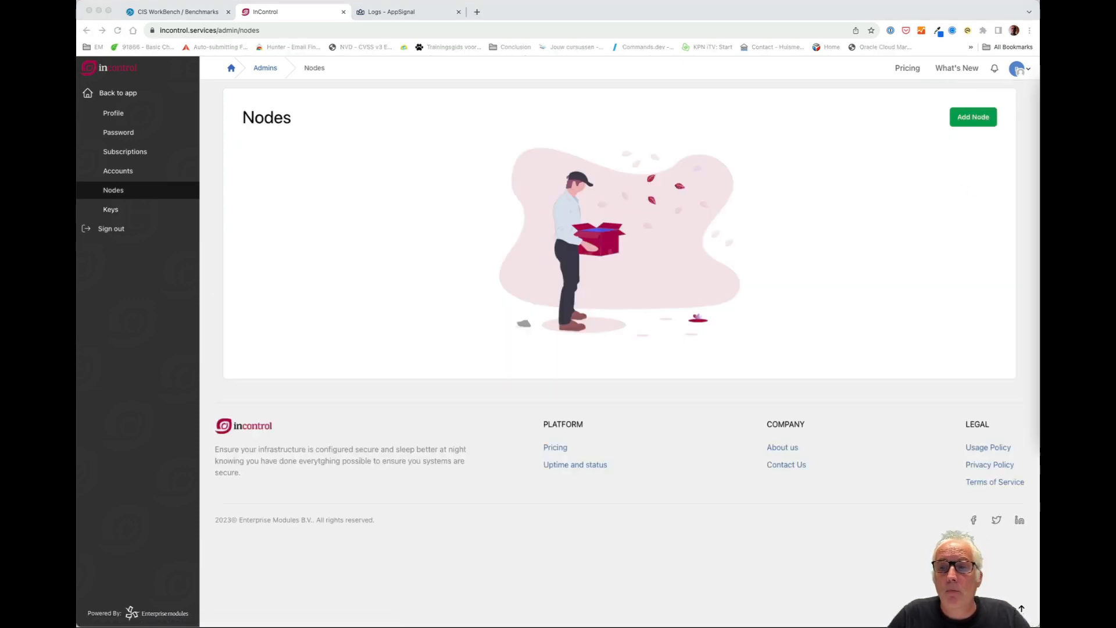
pyautogui.click(920, 195)
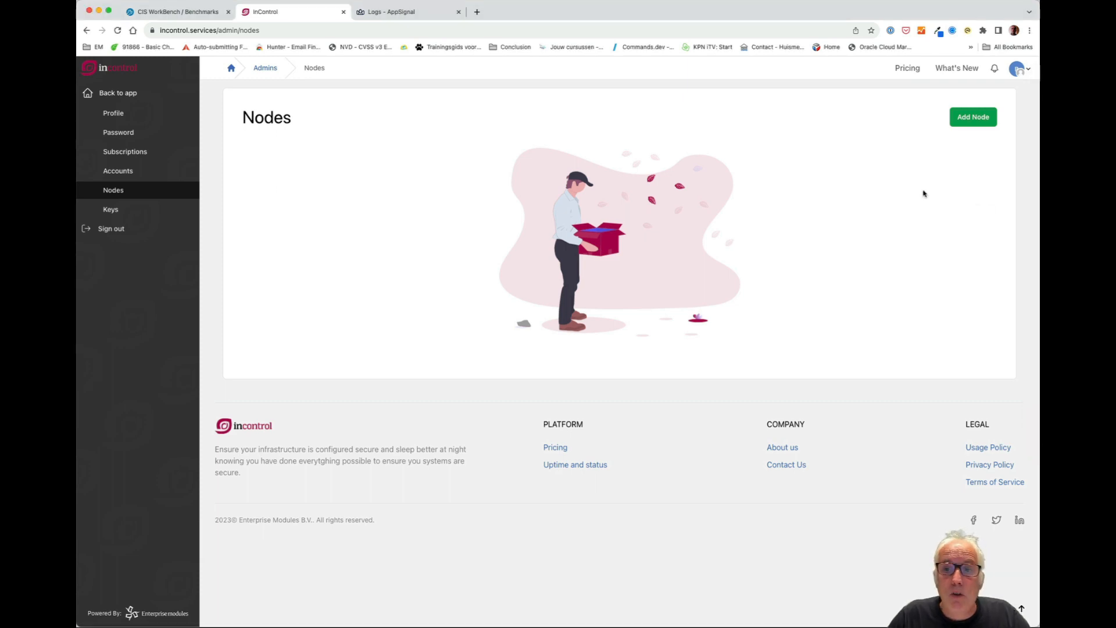
pyautogui.click(977, 119)
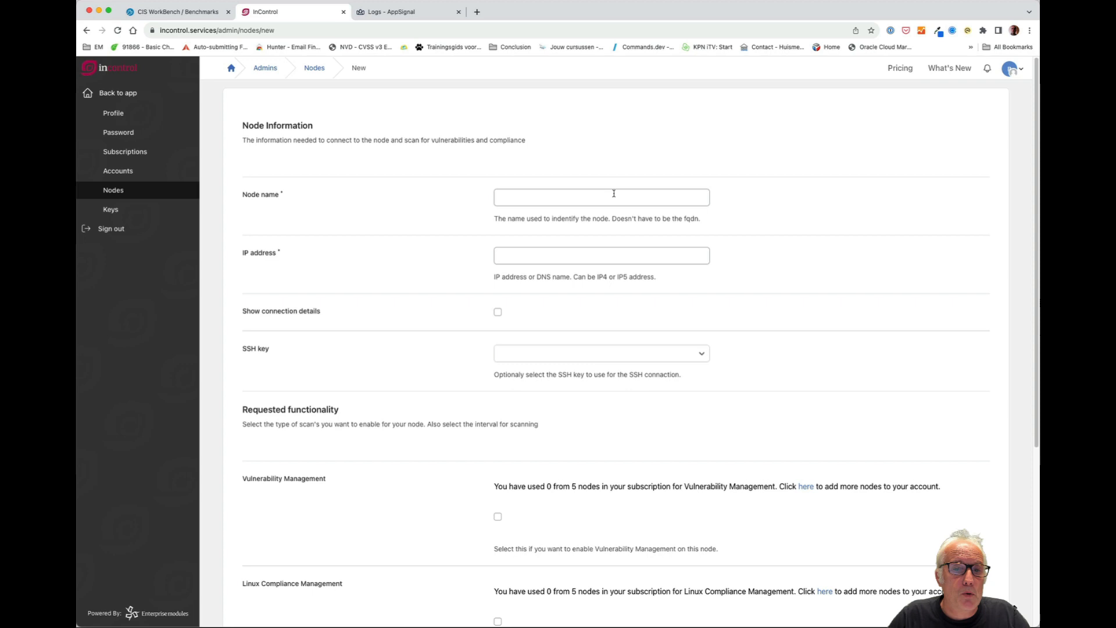
pyautogui.click(613, 193)
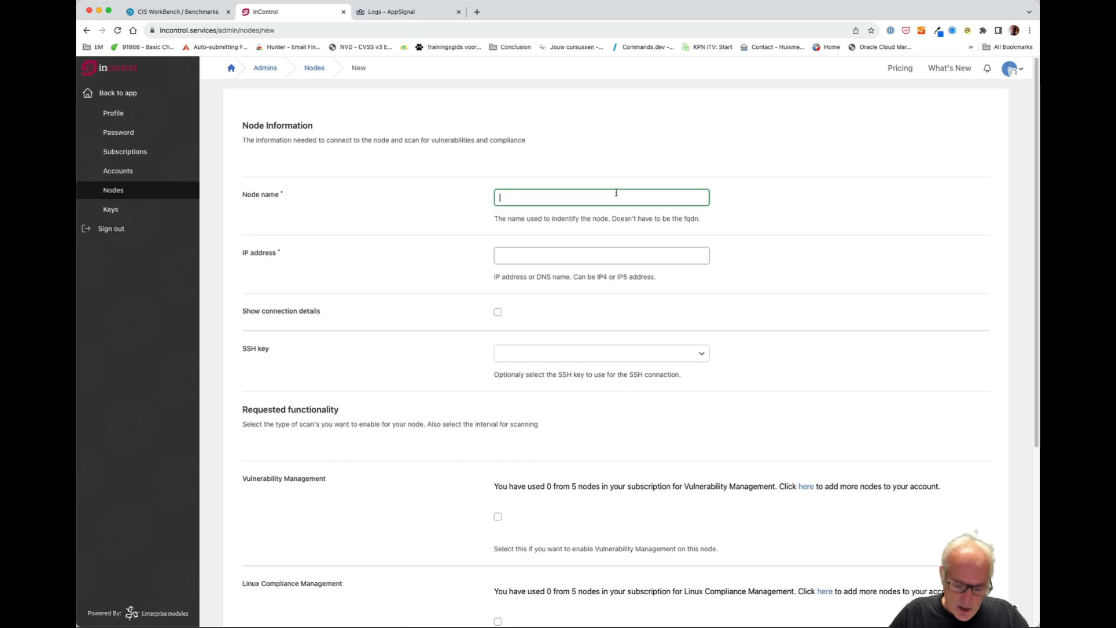
pyautogui.write('demo')
pyautogui.press('Tab')
pyautogui.write('135.181.255.142')
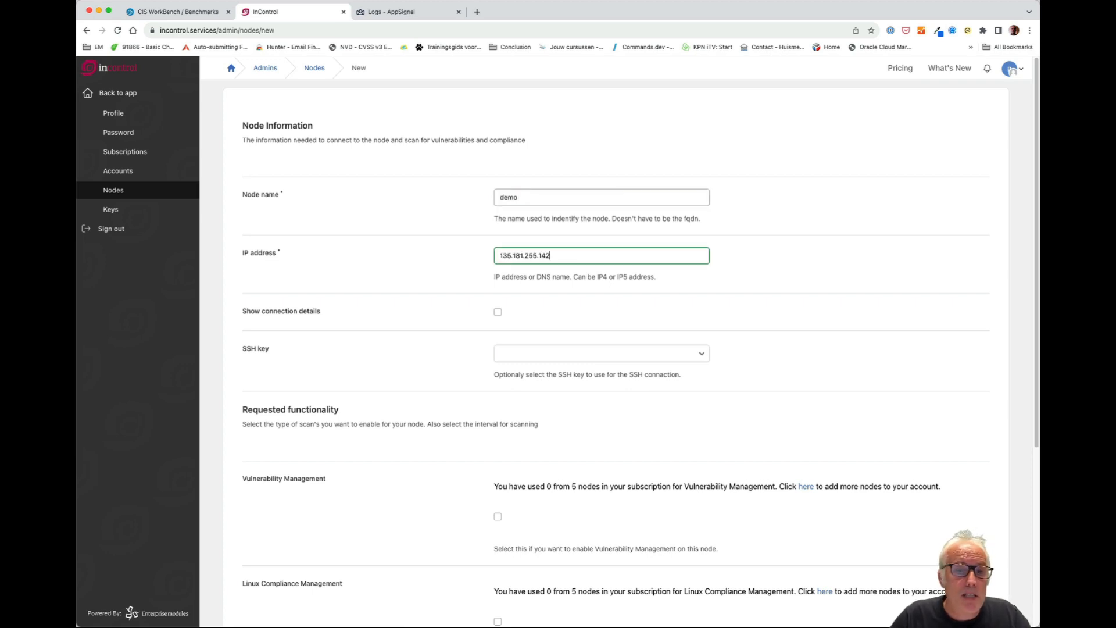
# Show the node's connection details, examine the transport protocol, username, password, run-as and port settings, and hide them again.
pyautogui.scroll(-2, 645, 198)
pyautogui.click(498, 250)
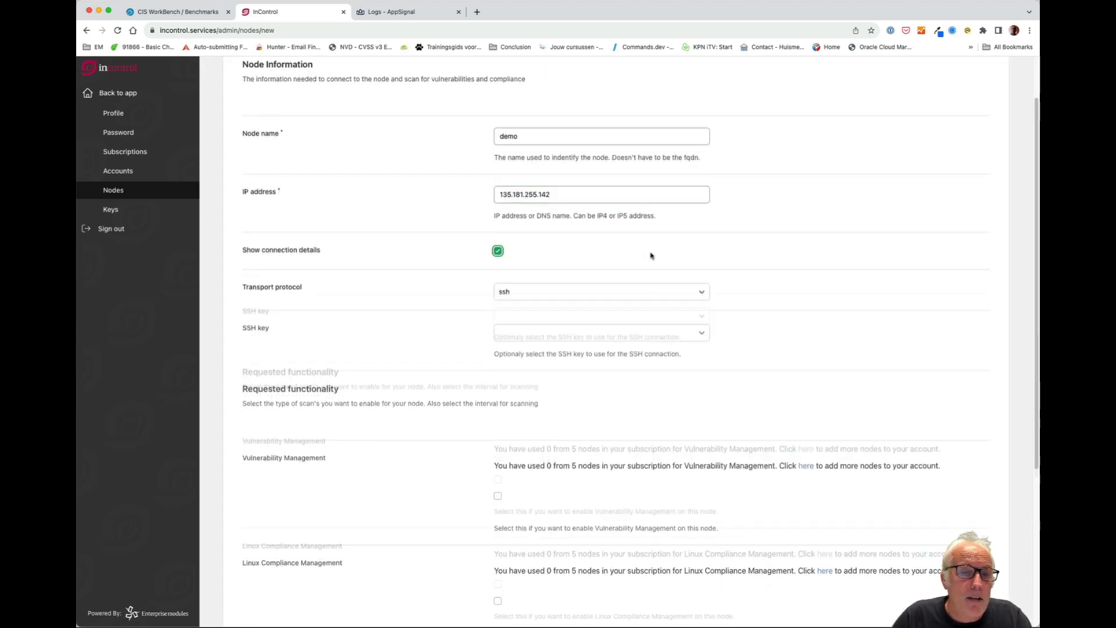
pyautogui.scroll(-2, 665, 253)
pyautogui.scroll(-1, 669, 252)
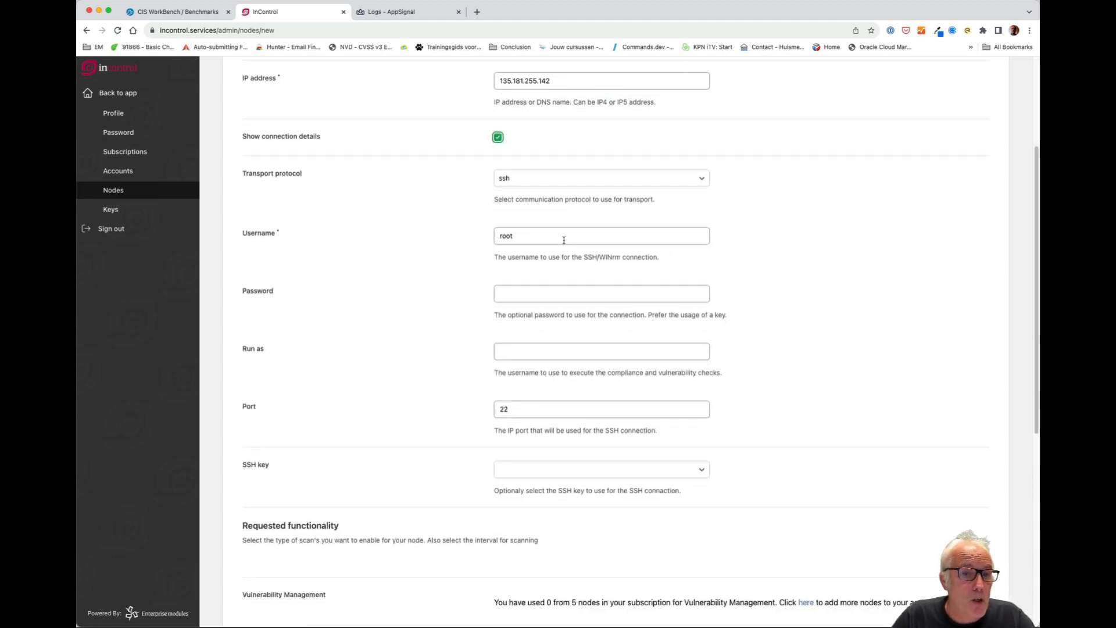
pyautogui.scroll(-1, 567, 241)
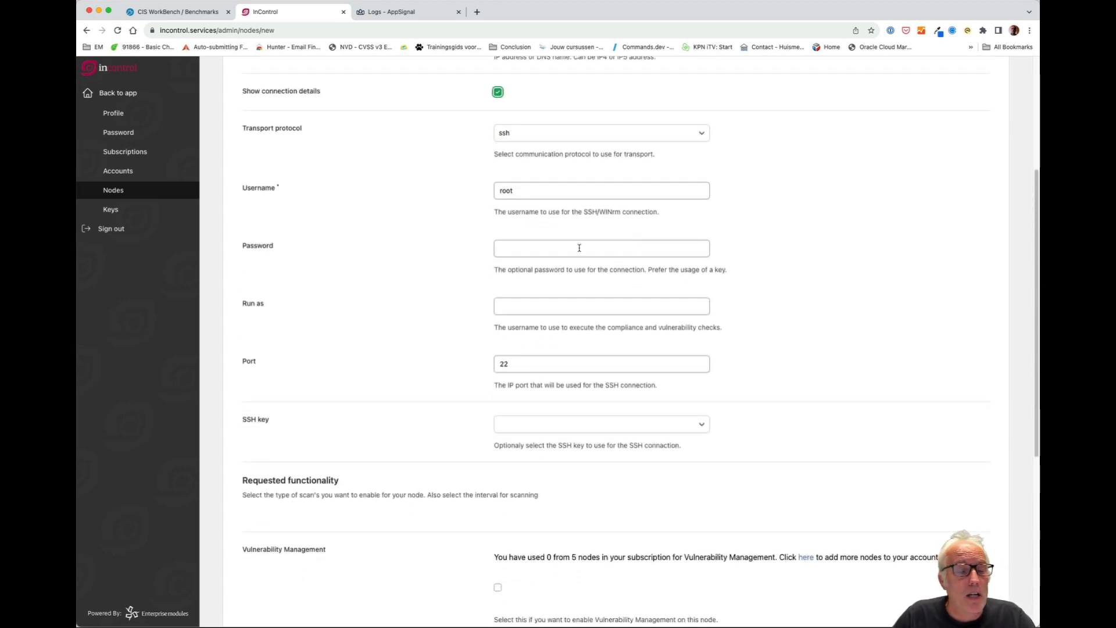
pyautogui.scroll(-1, 579, 248)
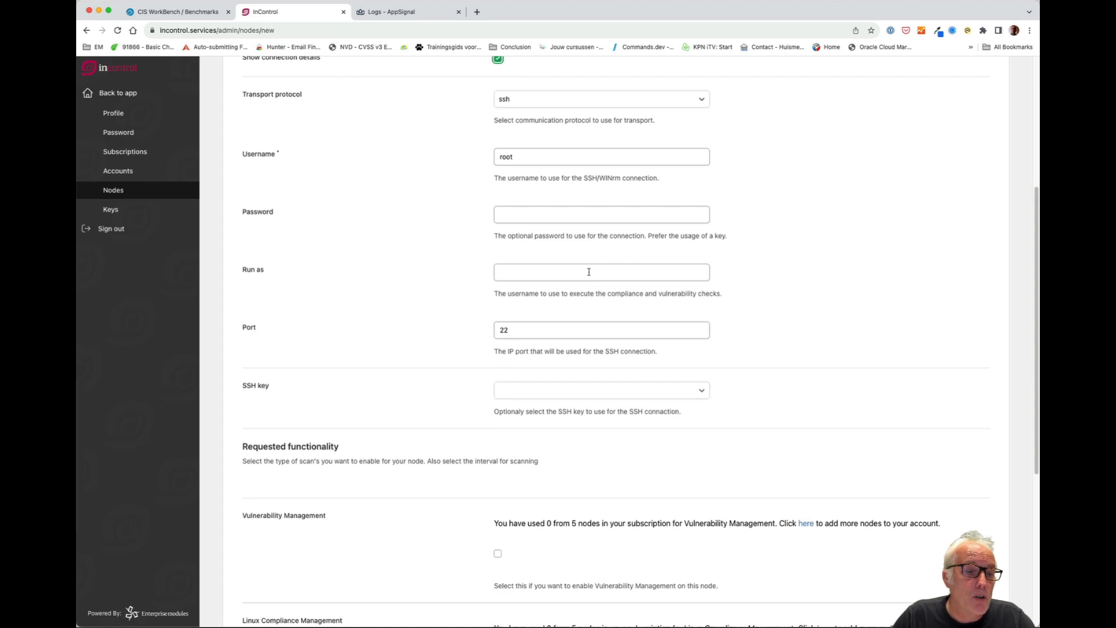
pyautogui.scroll(-1, 588, 271)
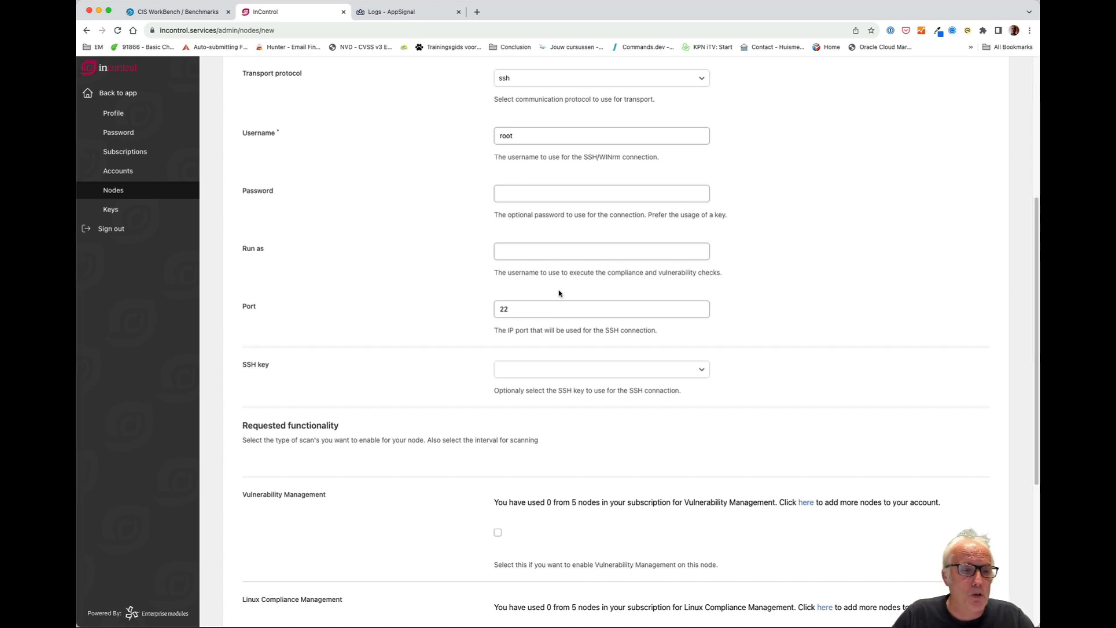
pyautogui.scroll(-2, 572, 297)
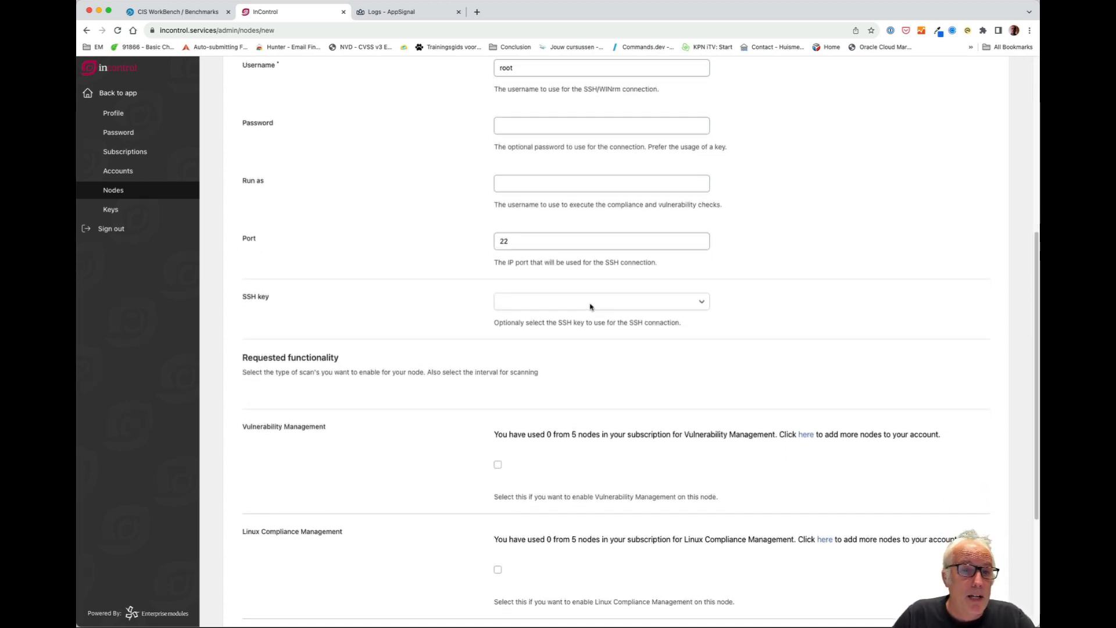
pyautogui.scroll(5, 590, 306)
pyautogui.click(497, 265)
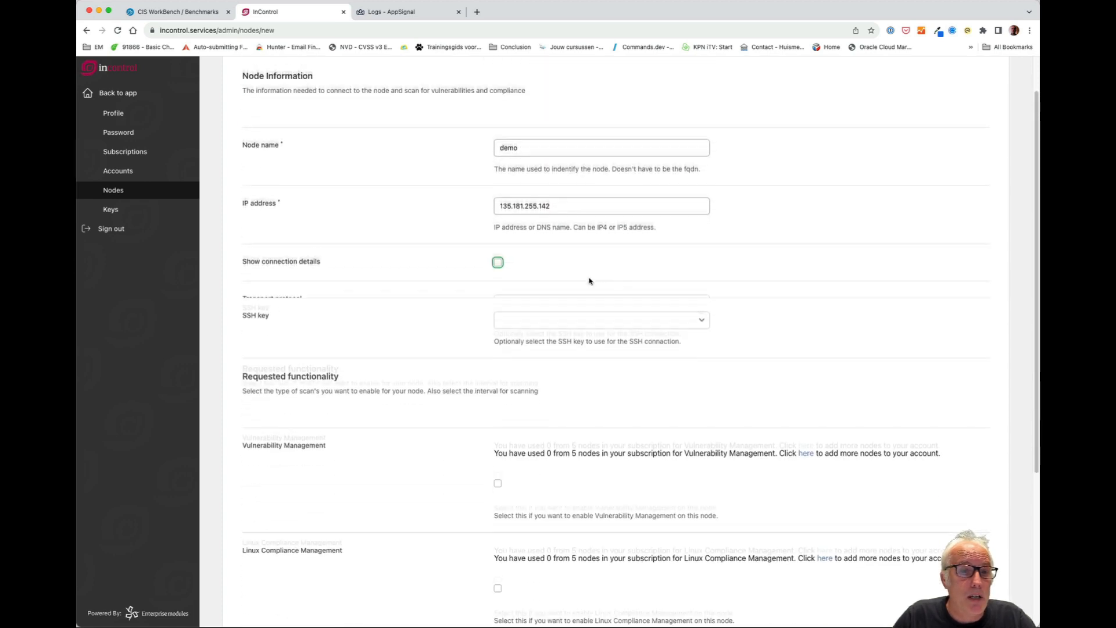
# Assign the demo SSH key to the node and enable Vulnerability Management for it.
pyautogui.click(606, 253)
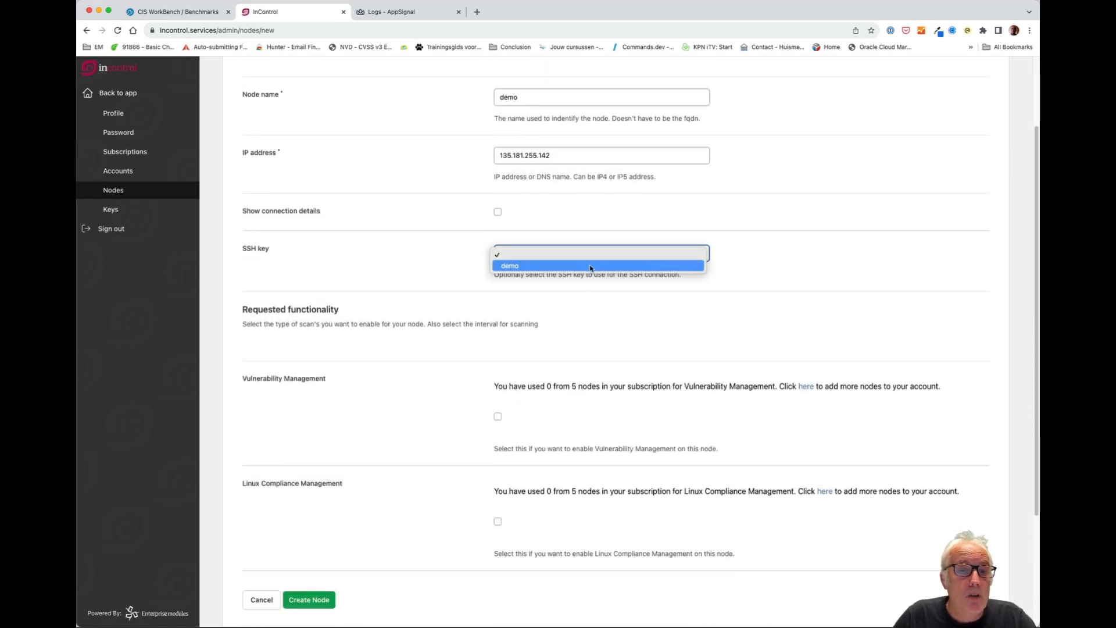
pyautogui.click(590, 266)
pyautogui.scroll(-2, 573, 310)
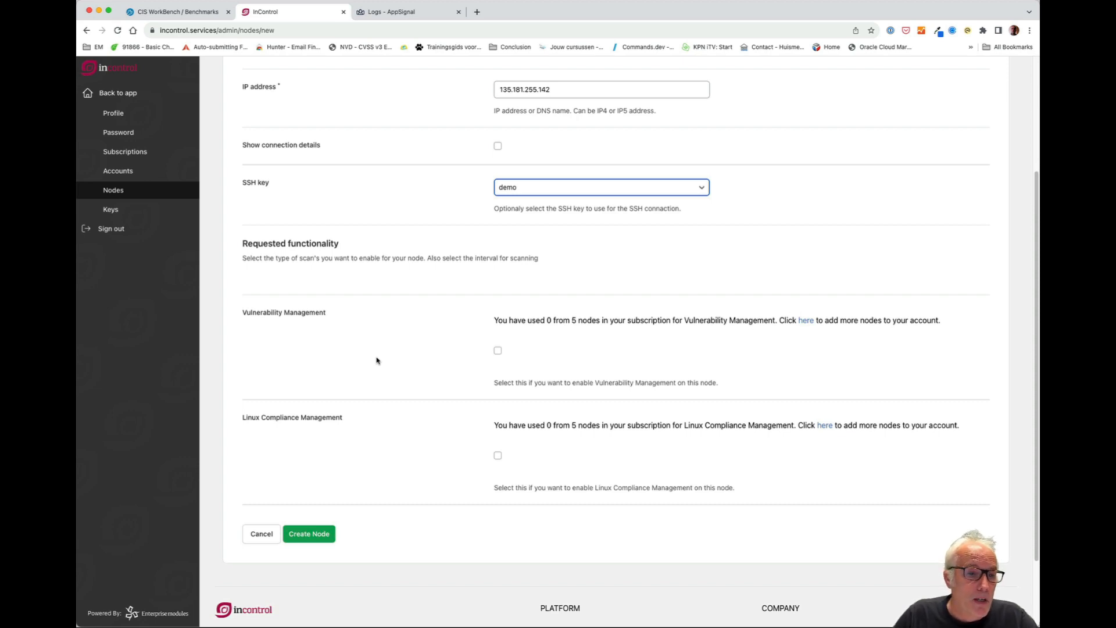
pyautogui.scroll(-1, 378, 359)
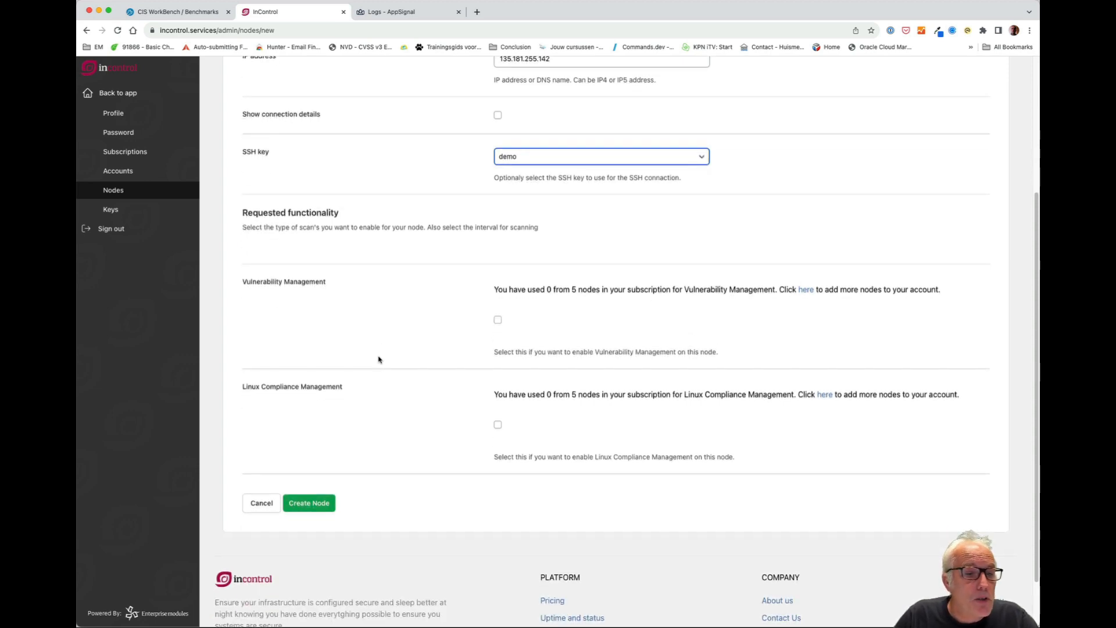
pyautogui.click(498, 320)
# Remove /etc and /var from the directories to scan for vulnerabilities.
pyautogui.scroll(-2, 565, 326)
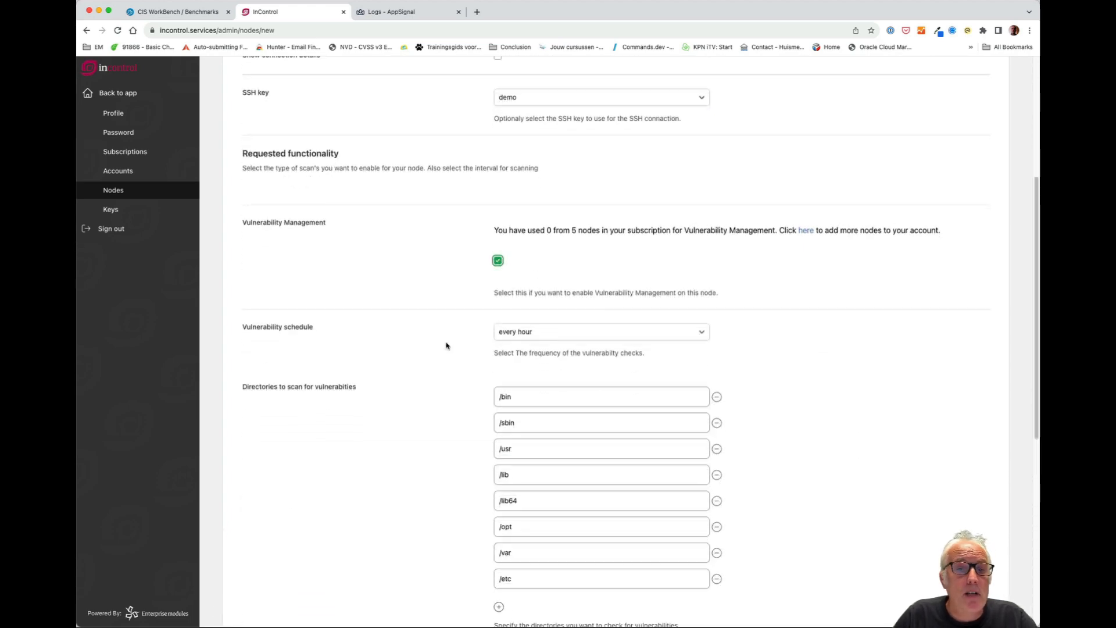
pyautogui.scroll(-5, 447, 345)
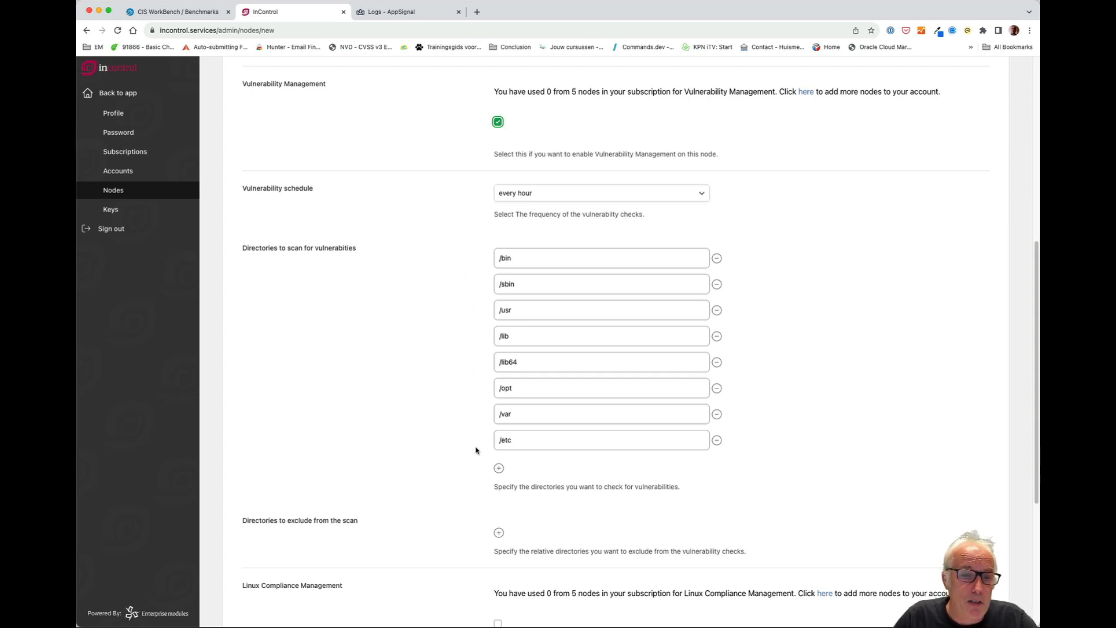
pyautogui.click(717, 439)
pyautogui.click(716, 414)
# Set the node's vulnerability schedule to every hour.
pyautogui.scroll(2, 650, 483)
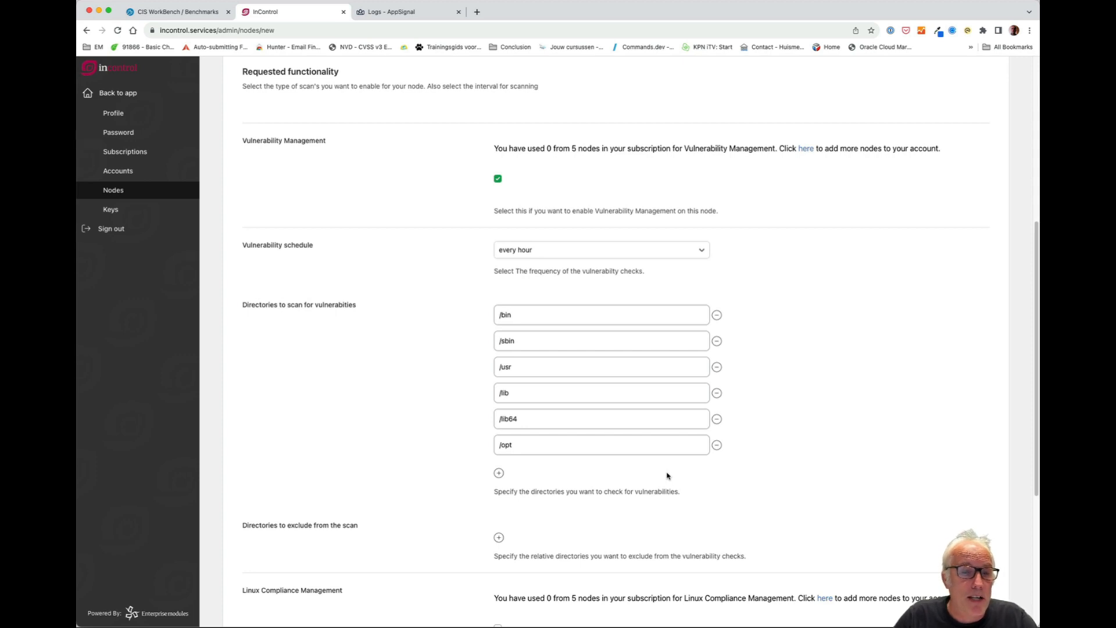
pyautogui.click(669, 254)
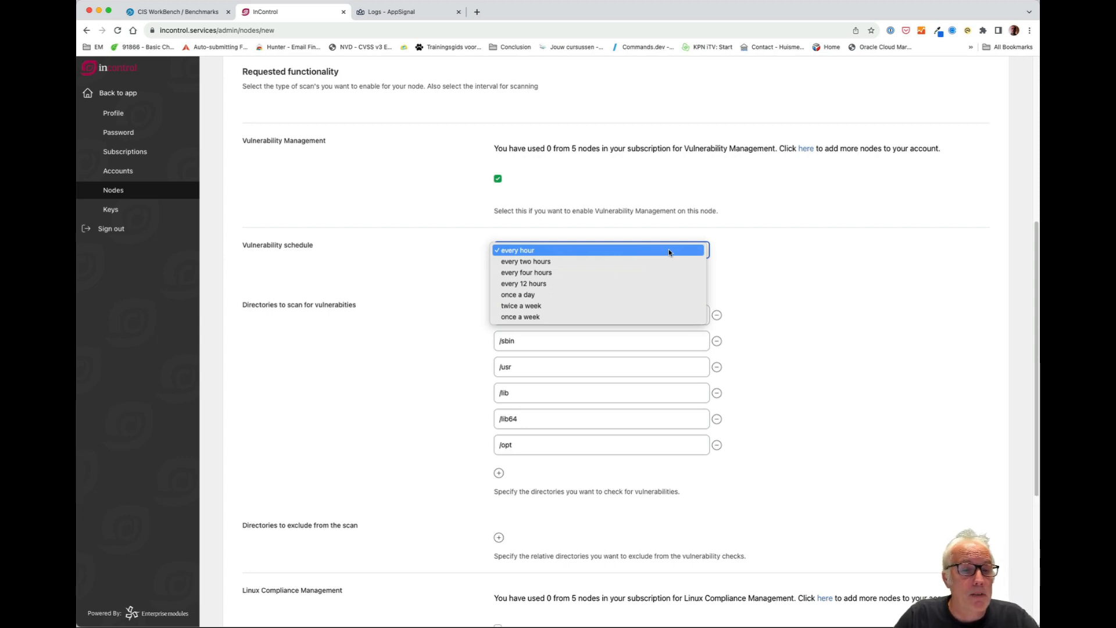
pyautogui.click(668, 248)
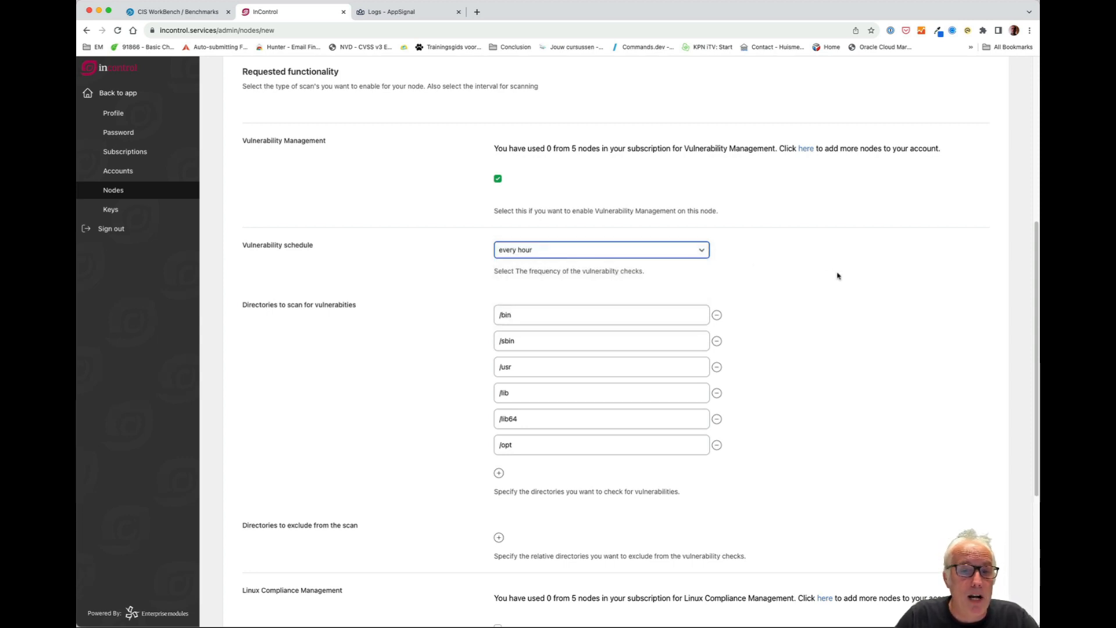
# Enable Linux Compliance Management for the node and set its compliance schedule to every hour.
pyautogui.scroll(-2, 837, 275)
pyautogui.scroll(-5, 836, 276)
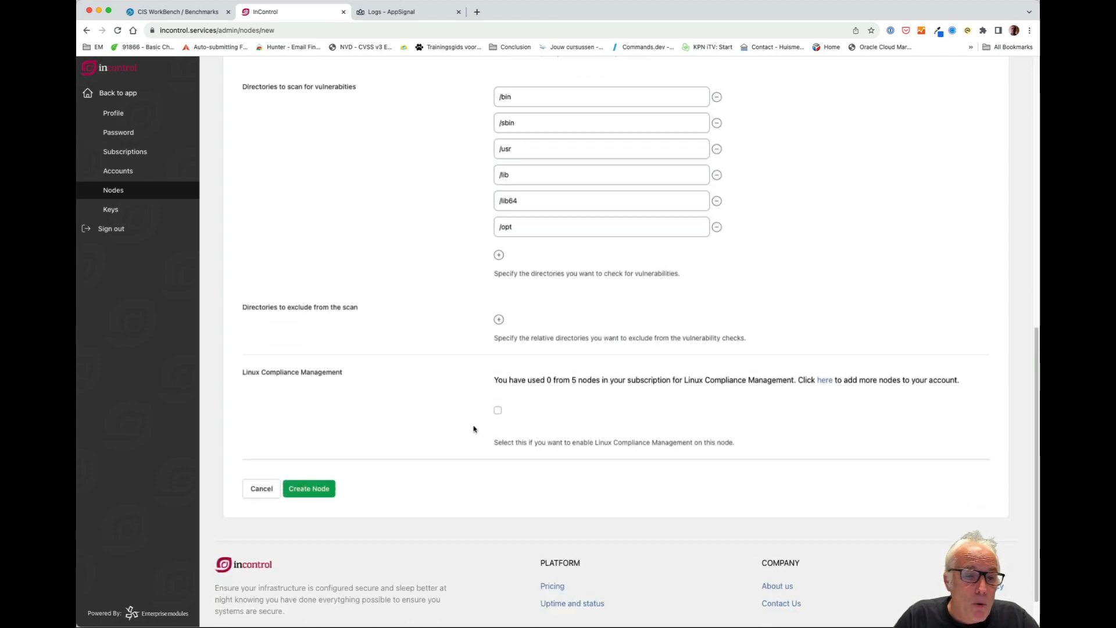
pyautogui.click(498, 411)
pyautogui.scroll(-4, 639, 406)
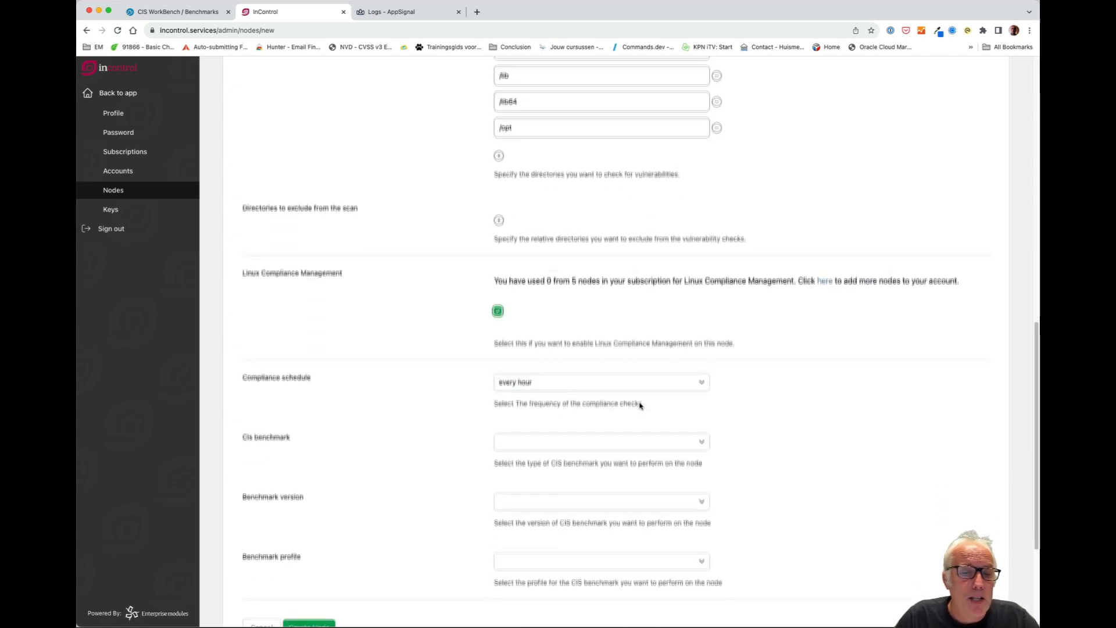
pyautogui.click(579, 314)
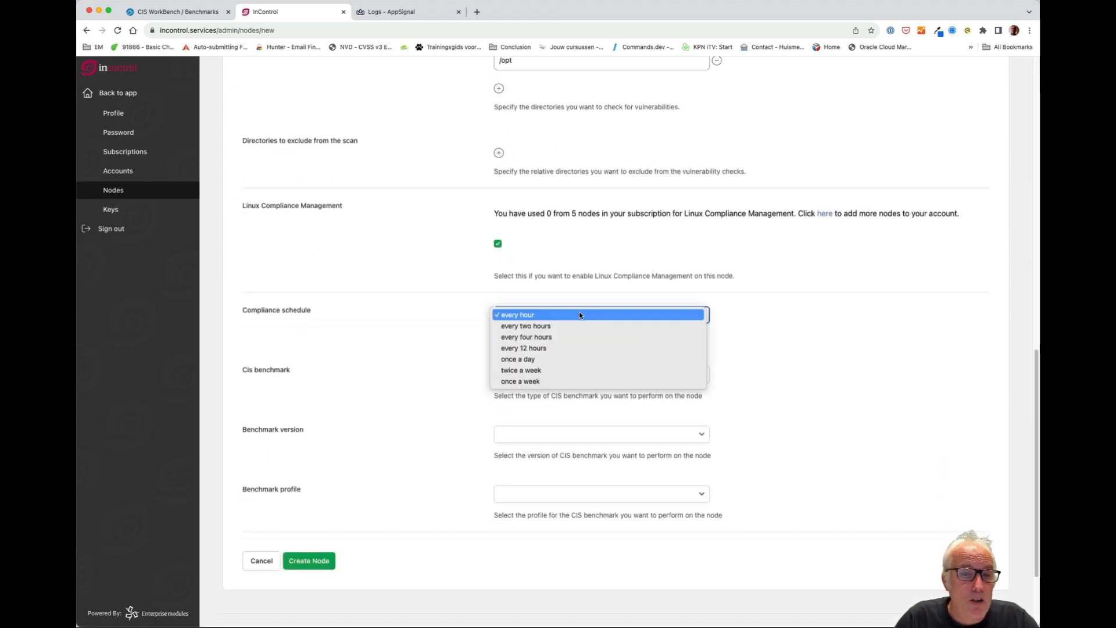
pyautogui.click(522, 316)
# Set the node's CIS benchmark to redhat_el8 with benchmark version V2.0.0.
pyautogui.scroll(-2, 418, 345)
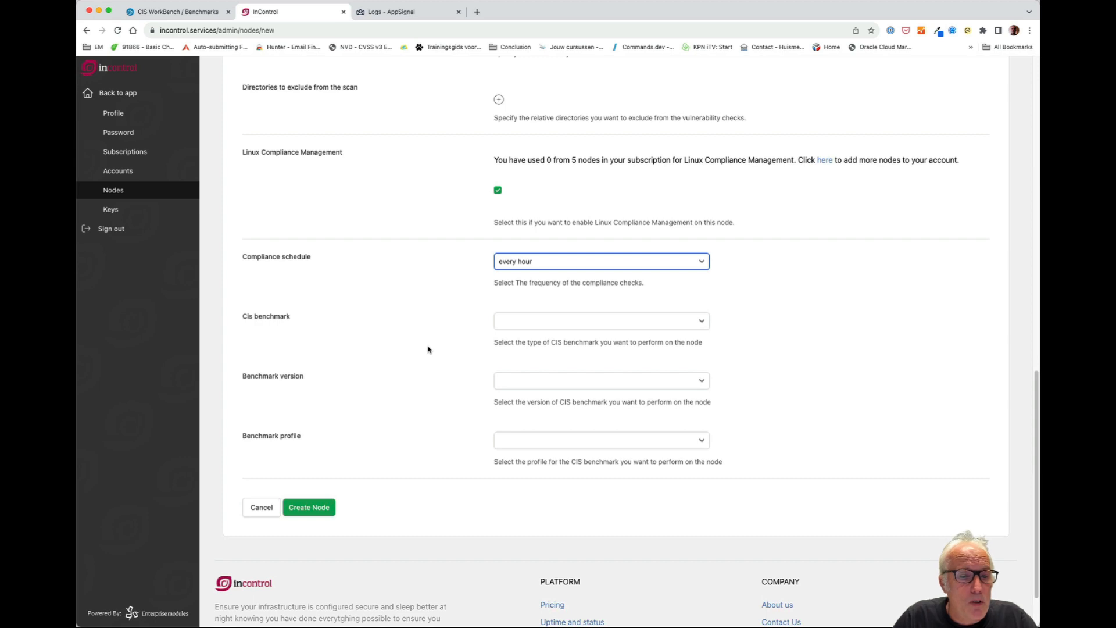
pyautogui.click(542, 323)
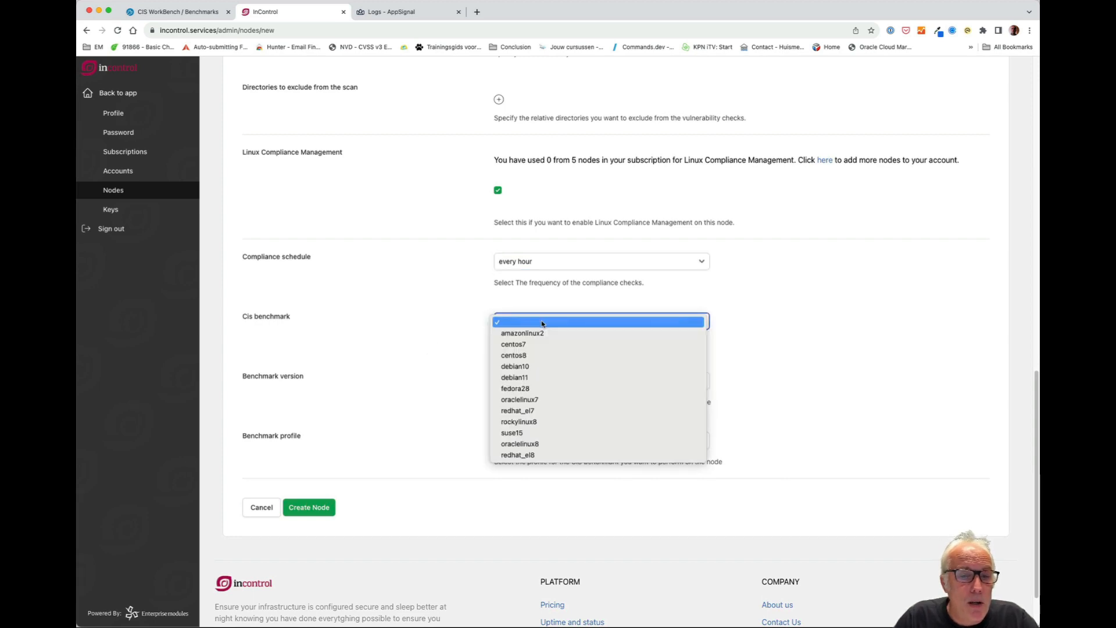
pyautogui.click(527, 455)
pyautogui.scroll(-3, 430, 406)
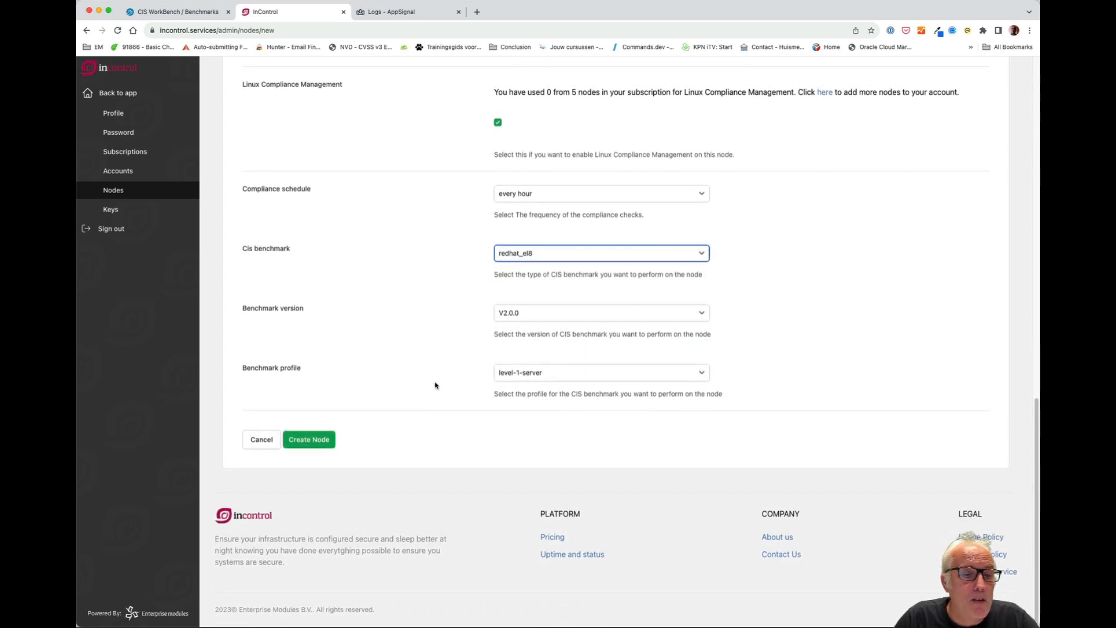
pyautogui.click(533, 314)
pyautogui.click(533, 314)
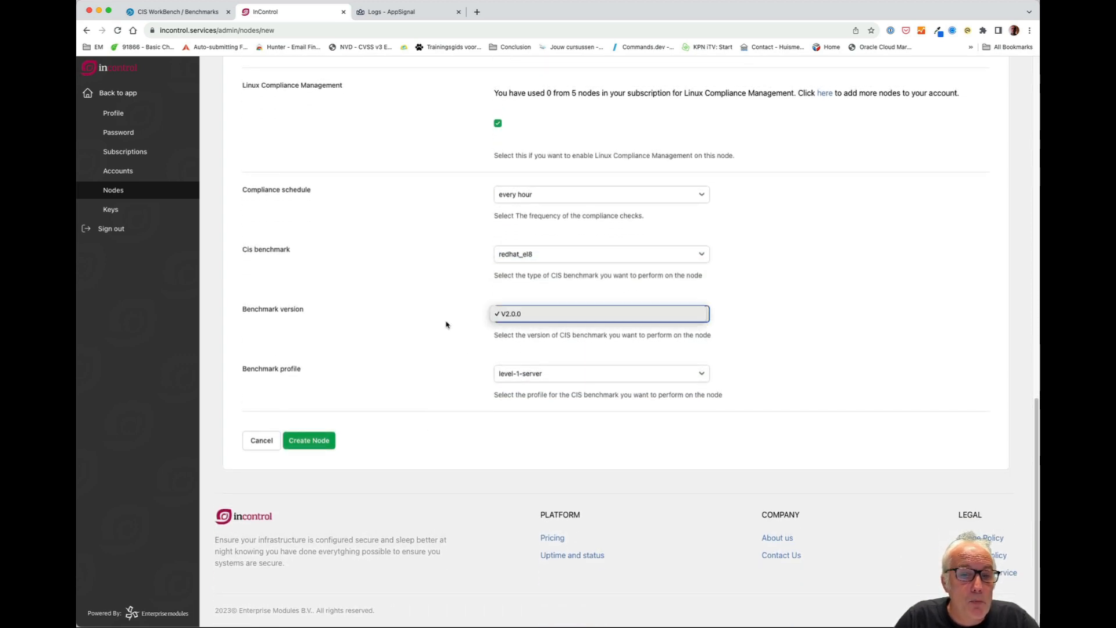
# Choose the level-1-server benchmark profile and create the node.
pyautogui.click(562, 376)
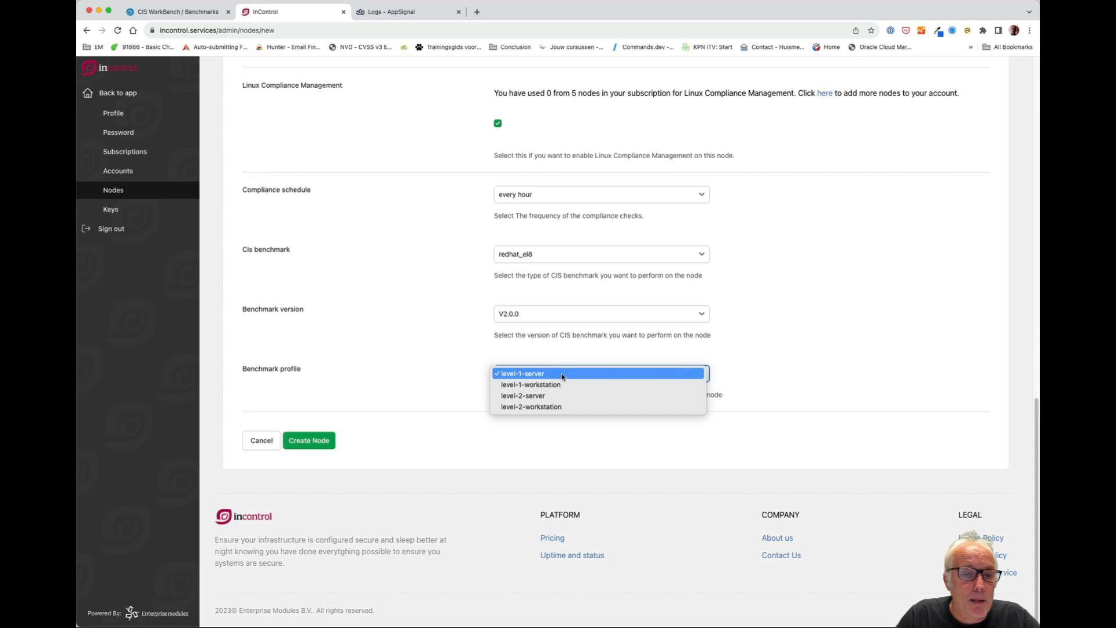
pyautogui.click(562, 375)
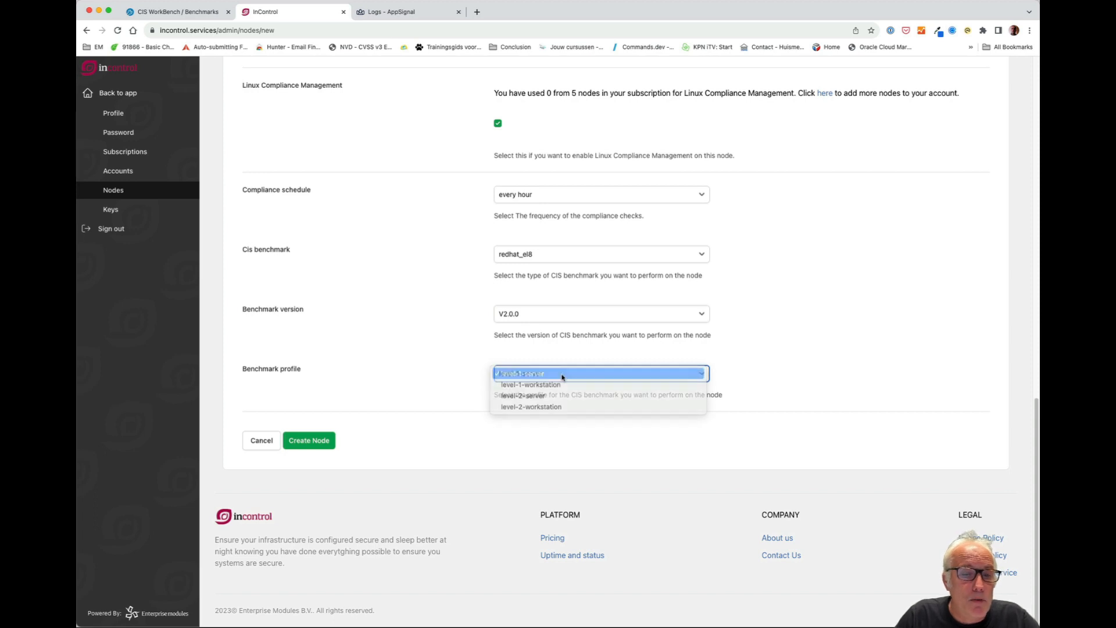
pyautogui.click(304, 441)
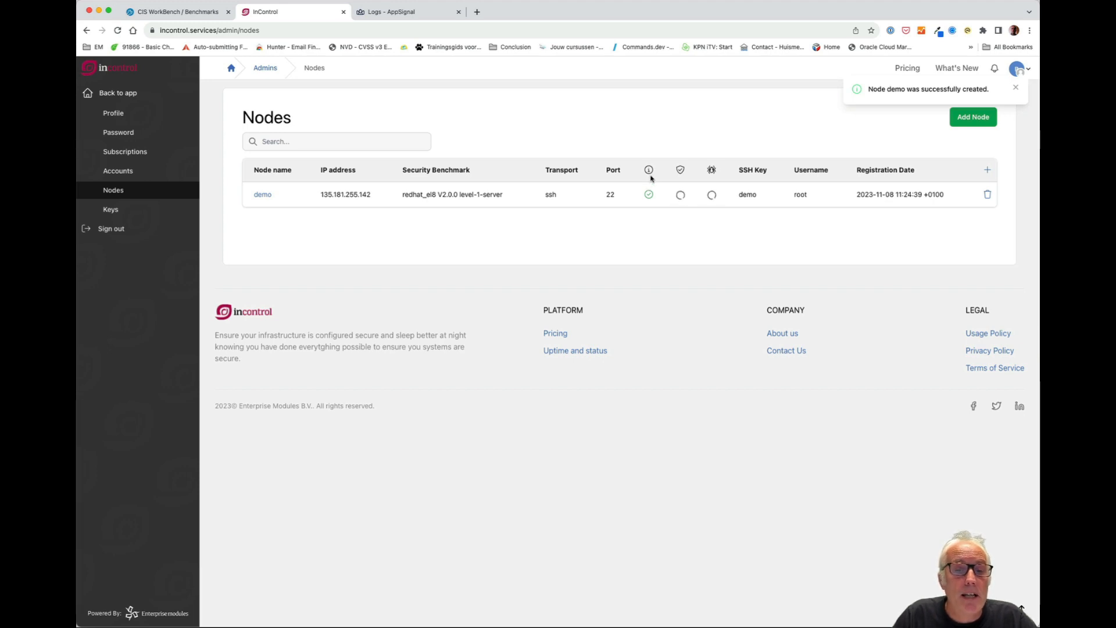
# Return to the main dashboard and examine the compliance and vulnerability charts covering all nodes.
pyautogui.moveTo(651, 178)
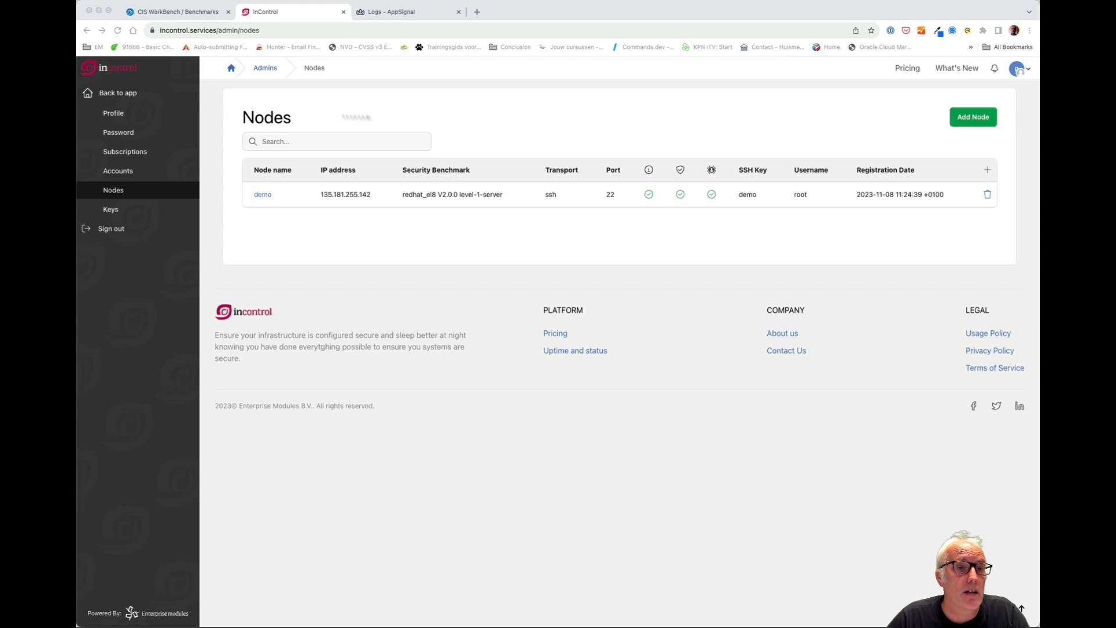
pyautogui.click(429, 112)
pyautogui.click(127, 96)
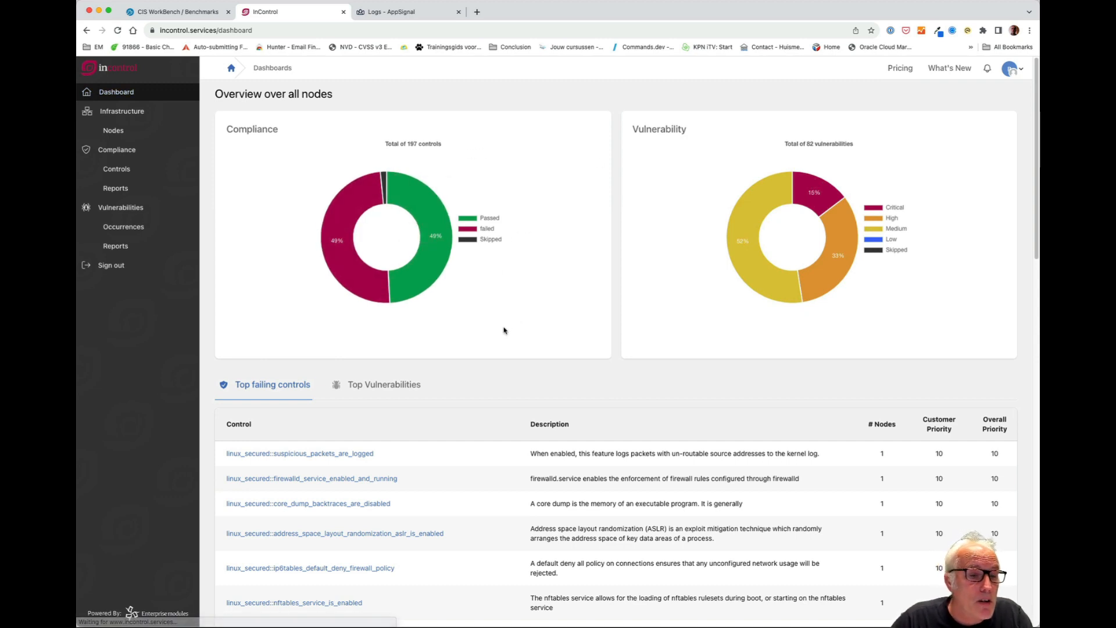
pyautogui.moveTo(349, 256)
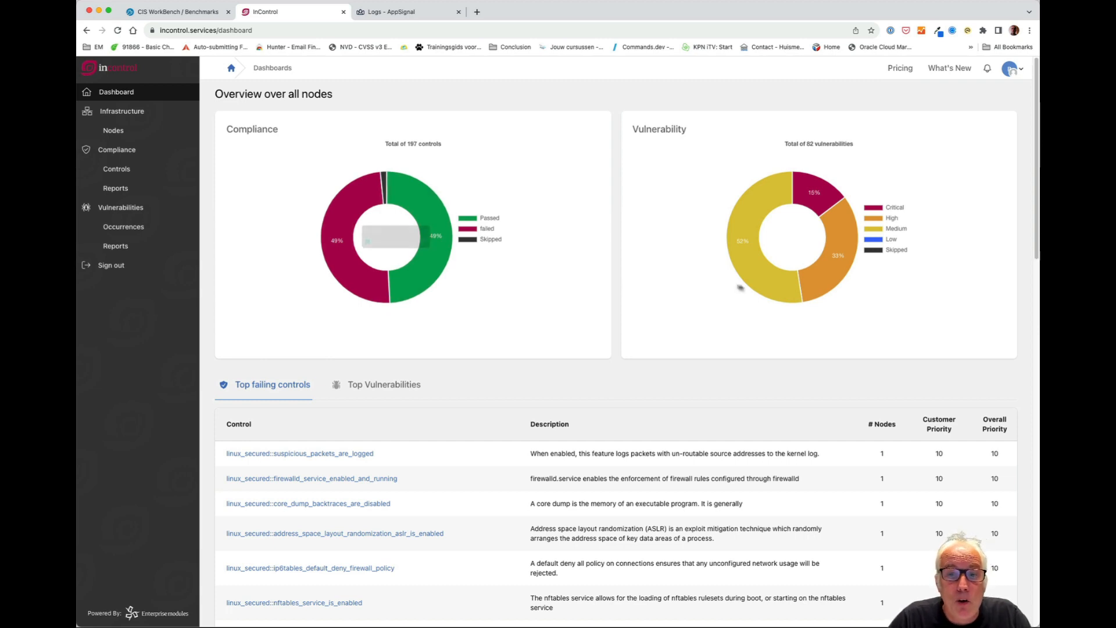
pyautogui.moveTo(819, 199)
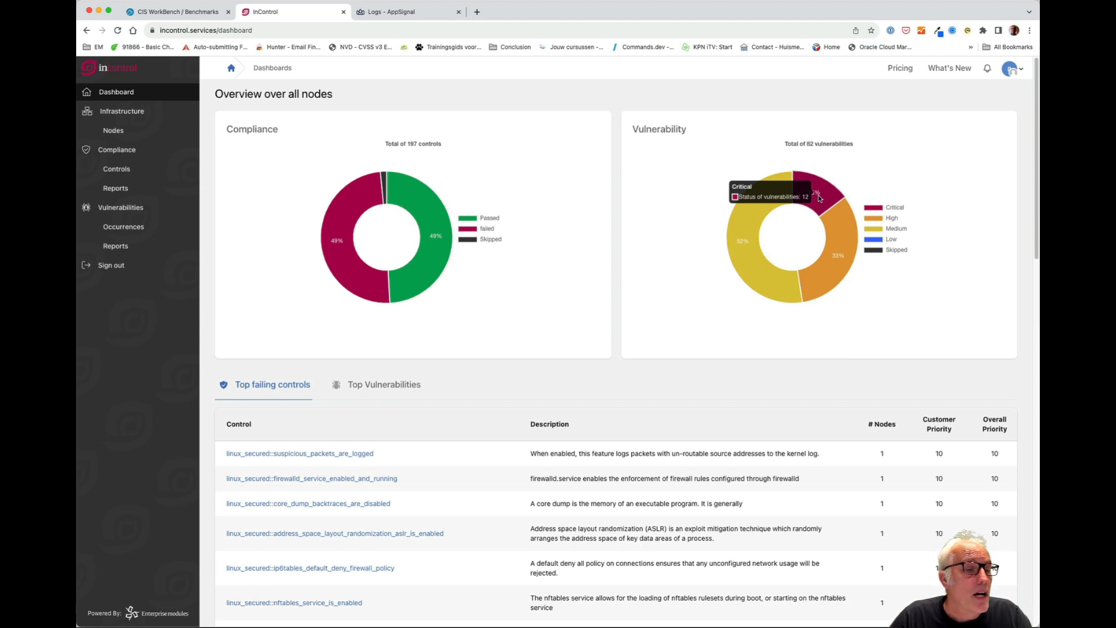
# Open the demo node from the infrastructure node list and show its current compliance details.
pyautogui.click(113, 131)
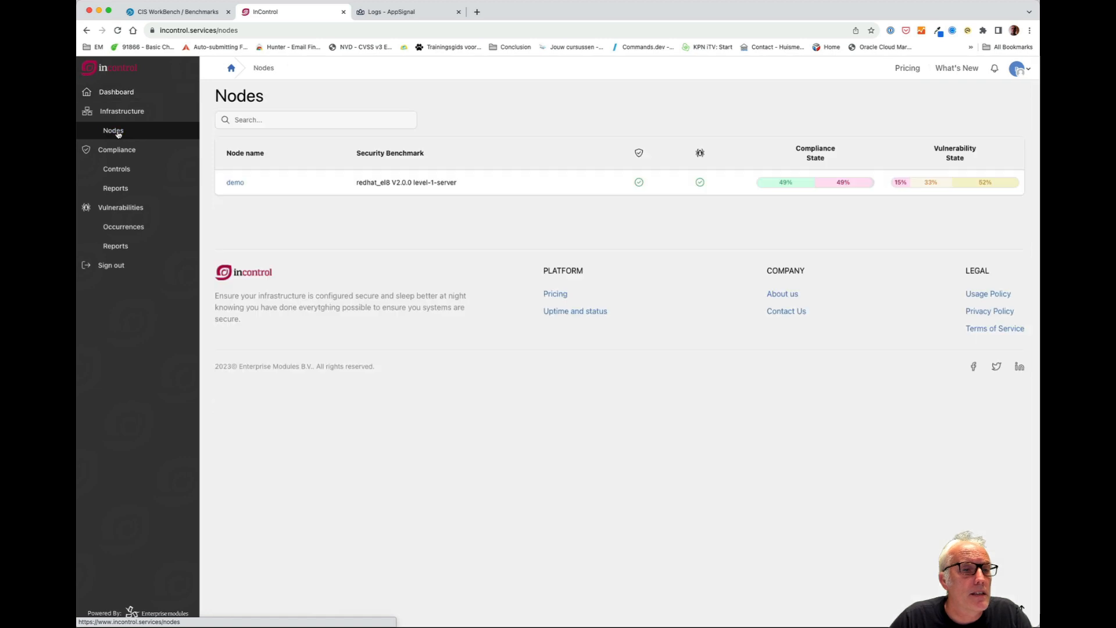
pyautogui.click(236, 184)
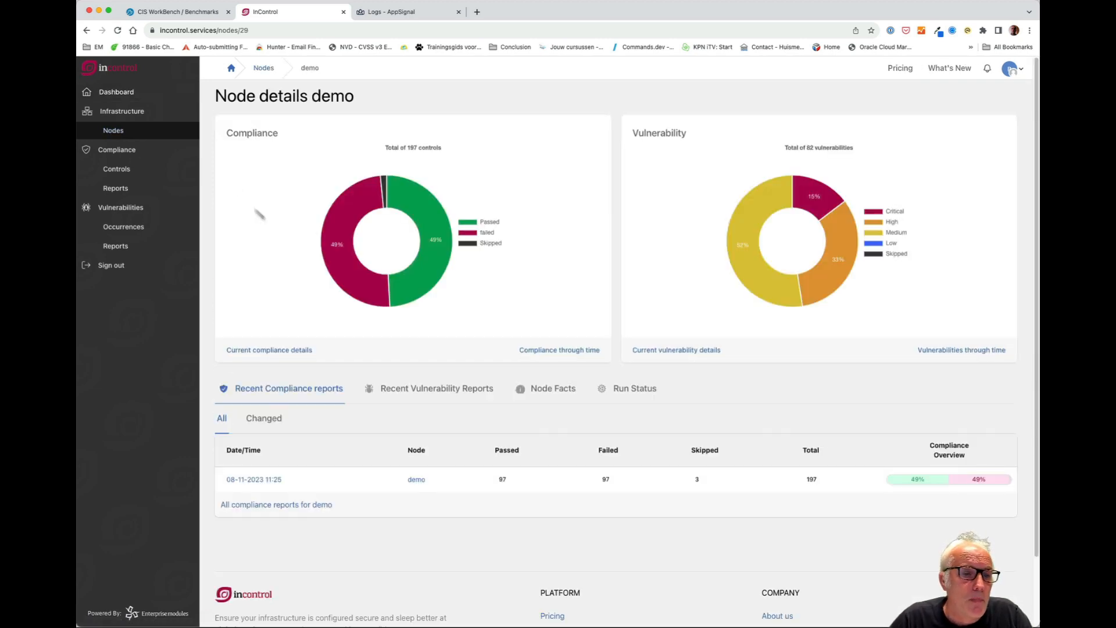
pyautogui.click(285, 339)
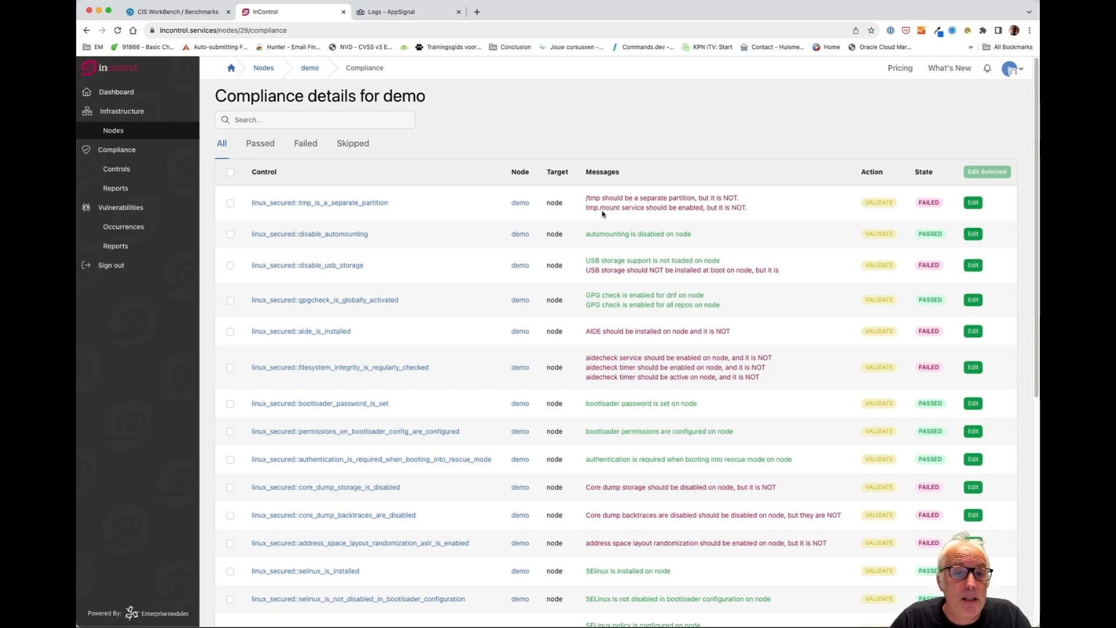
# Review the control messages and states on the first page of the compliance details, and go to page 4.
pyautogui.scroll(-5, 667, 205)
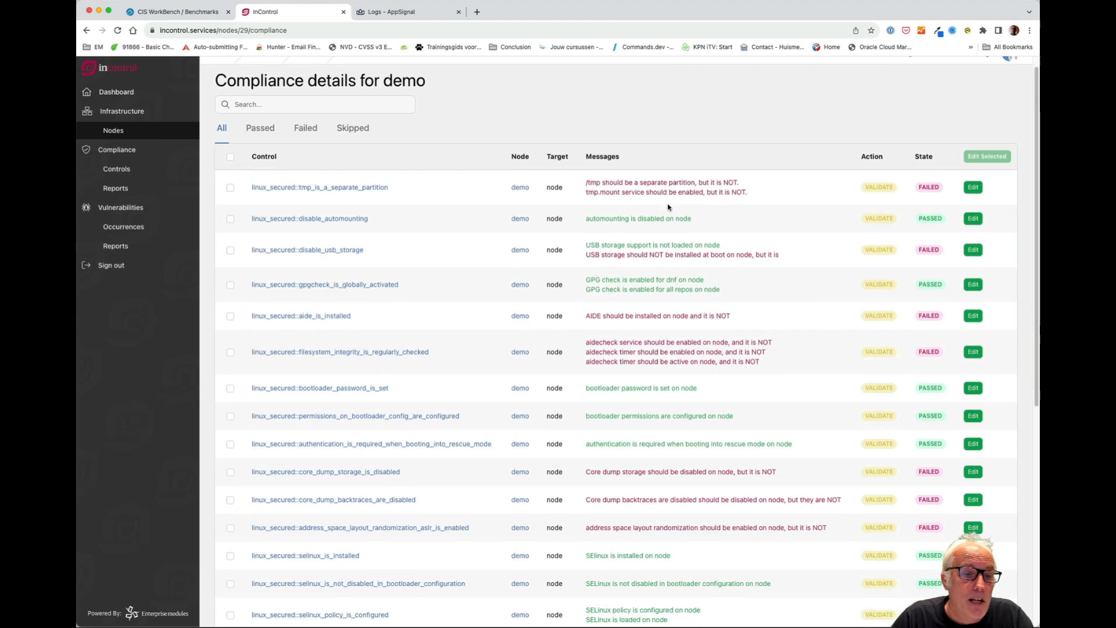
pyautogui.scroll(5, 668, 208)
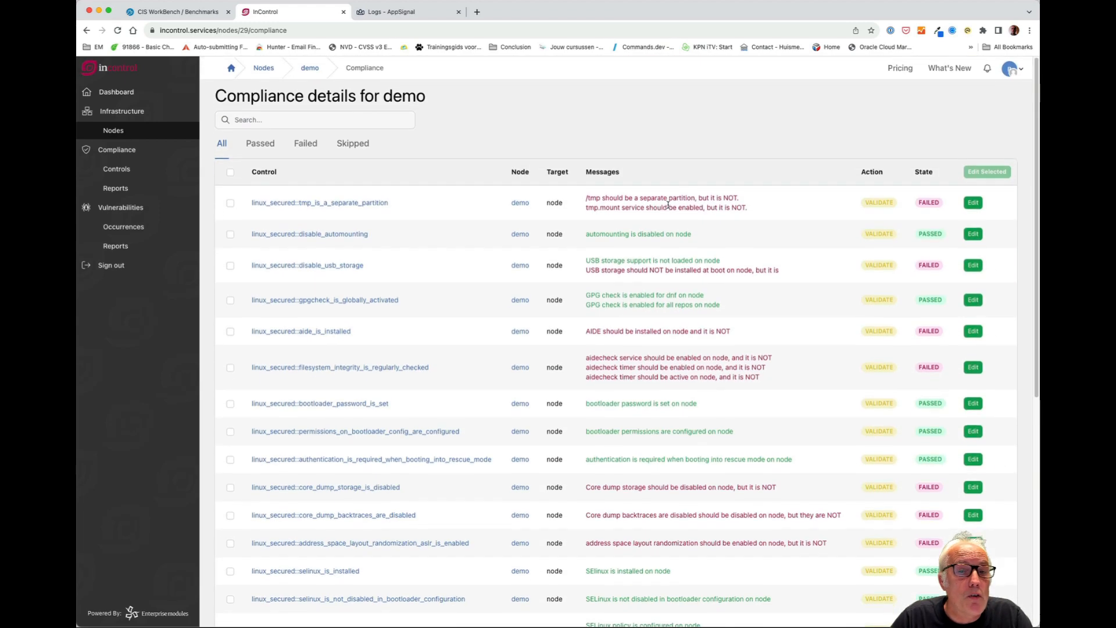
pyautogui.scroll(-5, 668, 205)
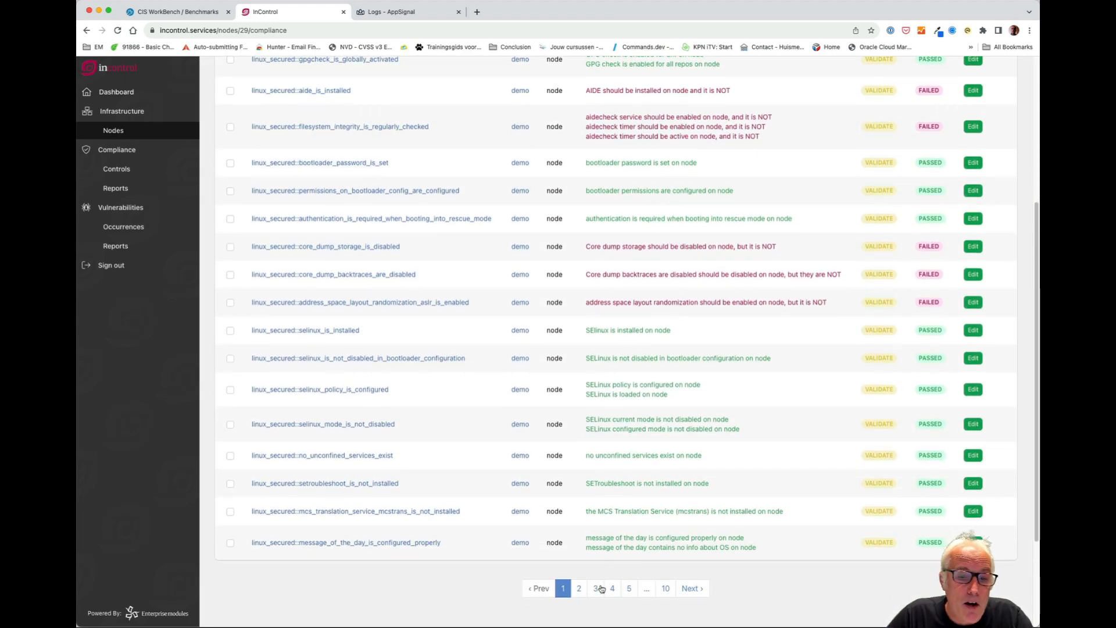
pyautogui.click(612, 588)
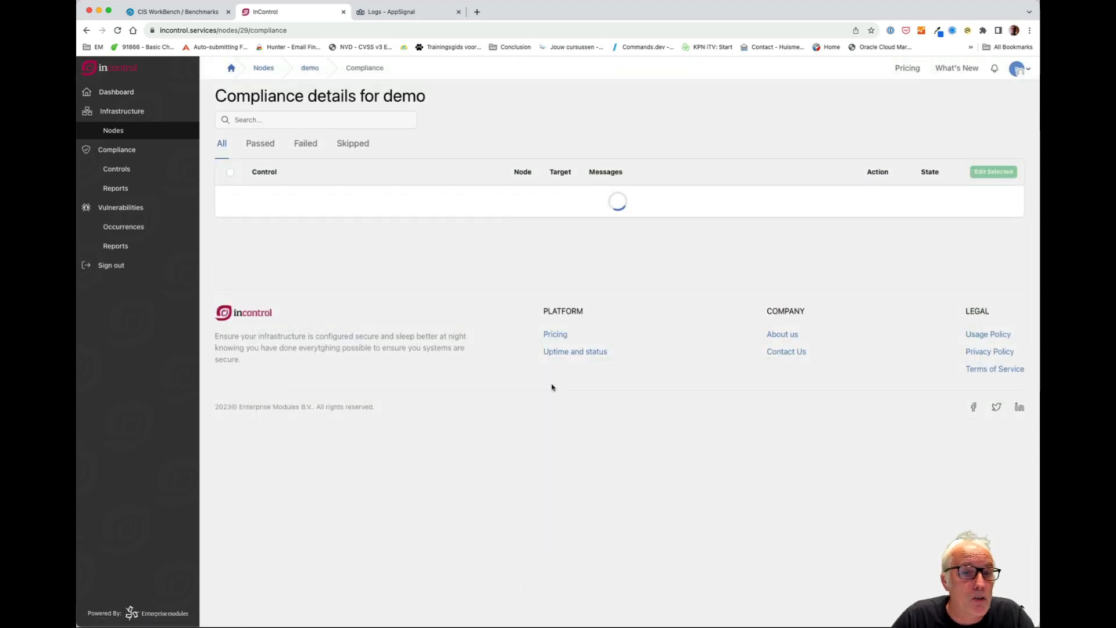